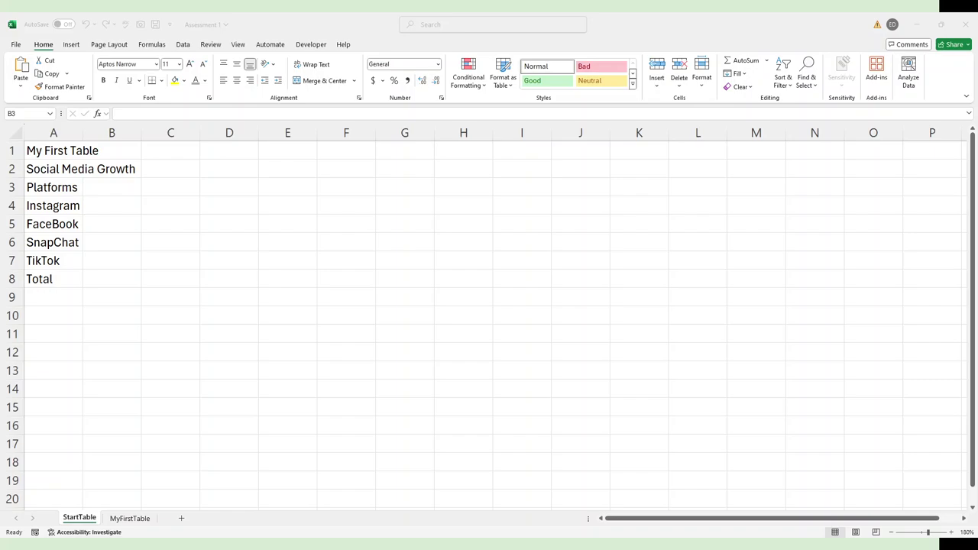
# - Examine the finished table on the MyFirstTable sheet and the title, platform and total labels in column A of StartTable
pyautogui.click(130, 518)
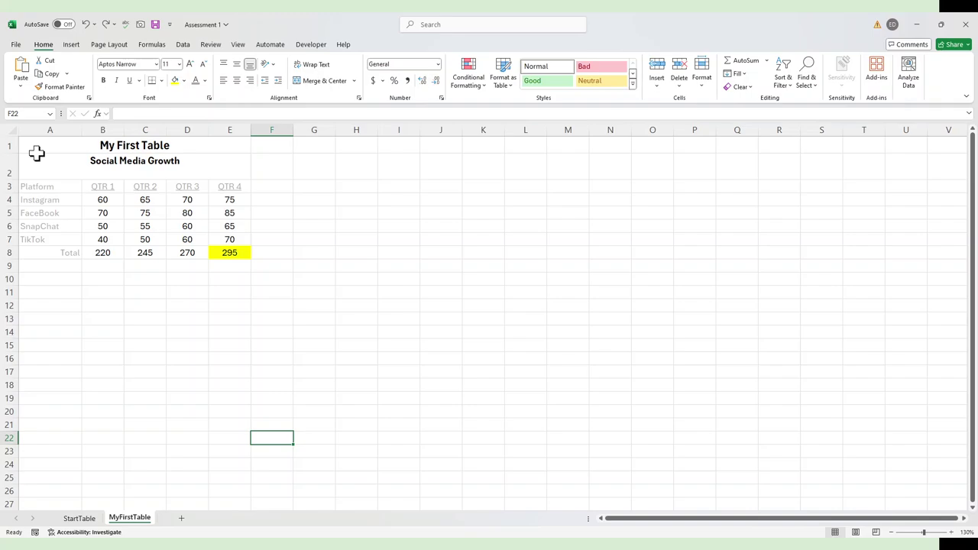
pyautogui.click(79, 518)
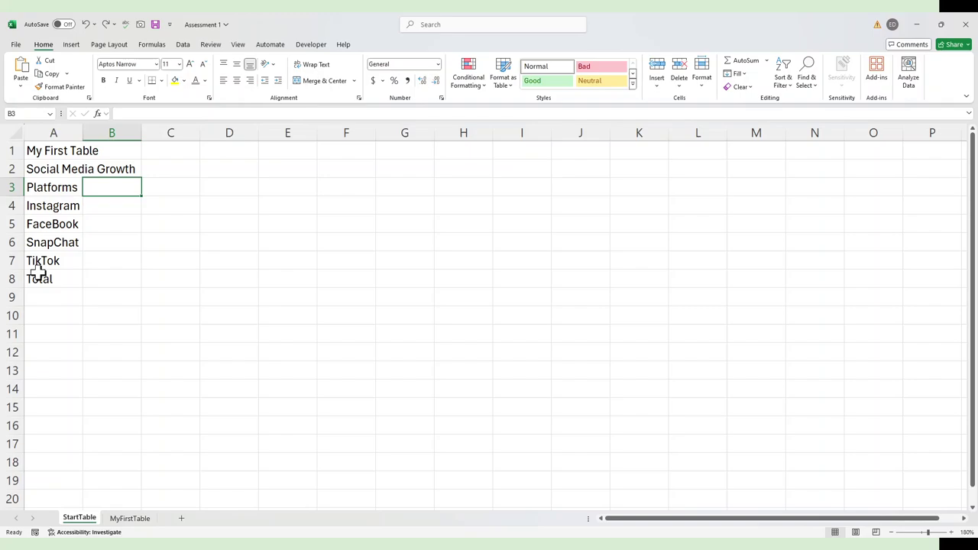
pyautogui.click(46, 149)
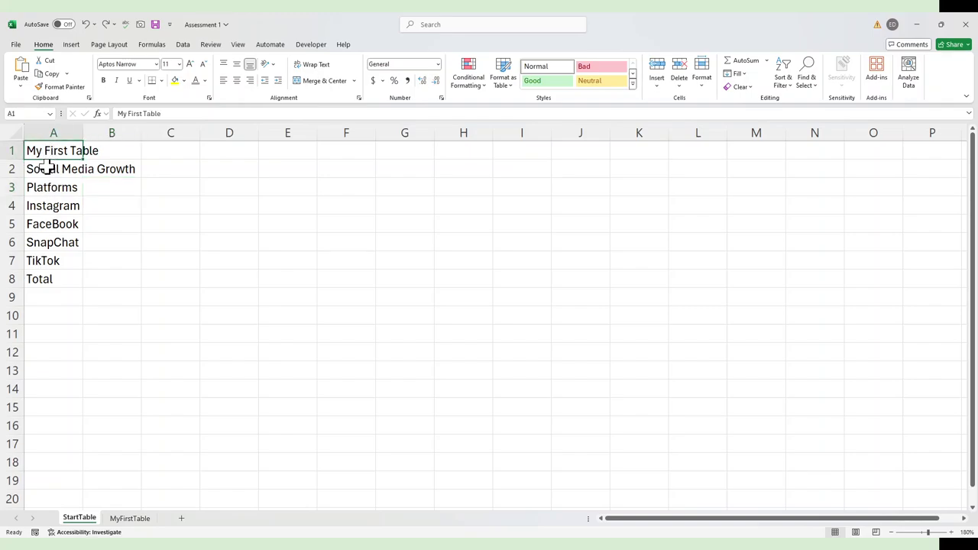
pyautogui.click(46, 169)
pyautogui.click(44, 187)
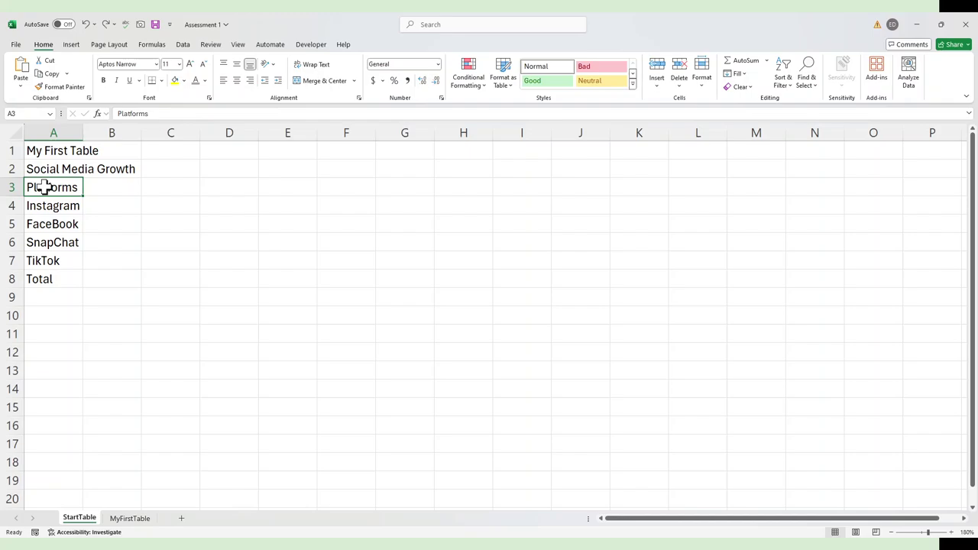
pyautogui.click(59, 206)
pyautogui.moveTo(59, 206); pyautogui.dragTo(50, 261)
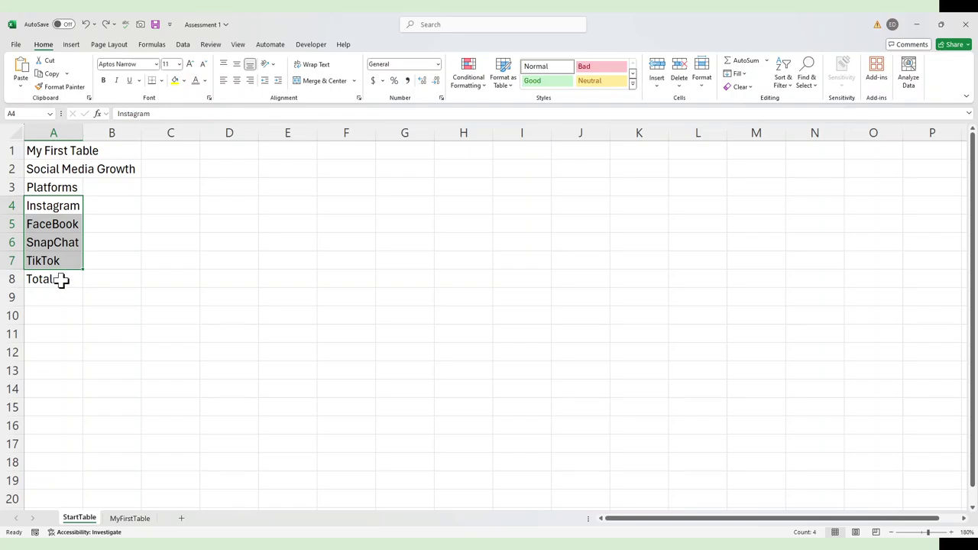
pyautogui.click(61, 279)
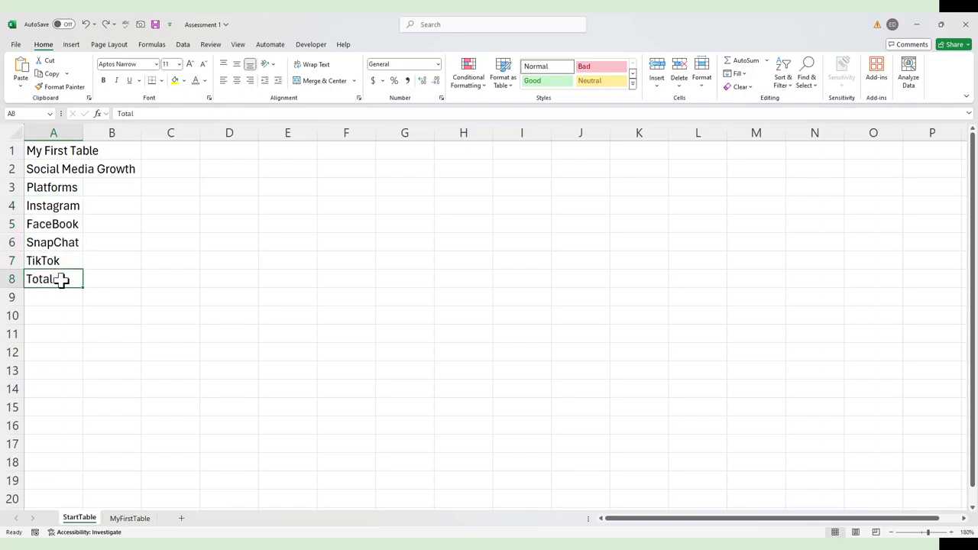
# - Enter QT1 in cell B3 and fill the series across to E3 to create the headings QT1 through QT4
pyautogui.click(117, 188)
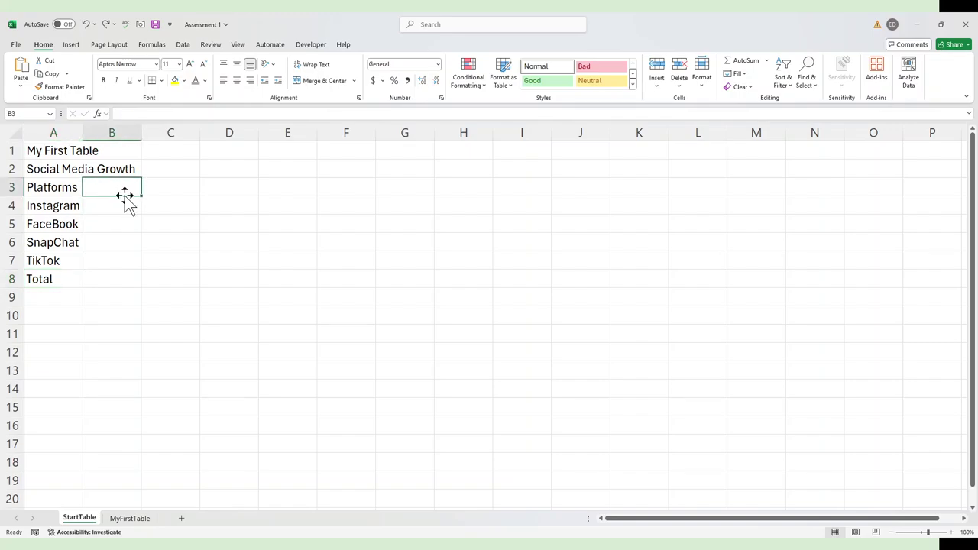
pyautogui.write('QT1')
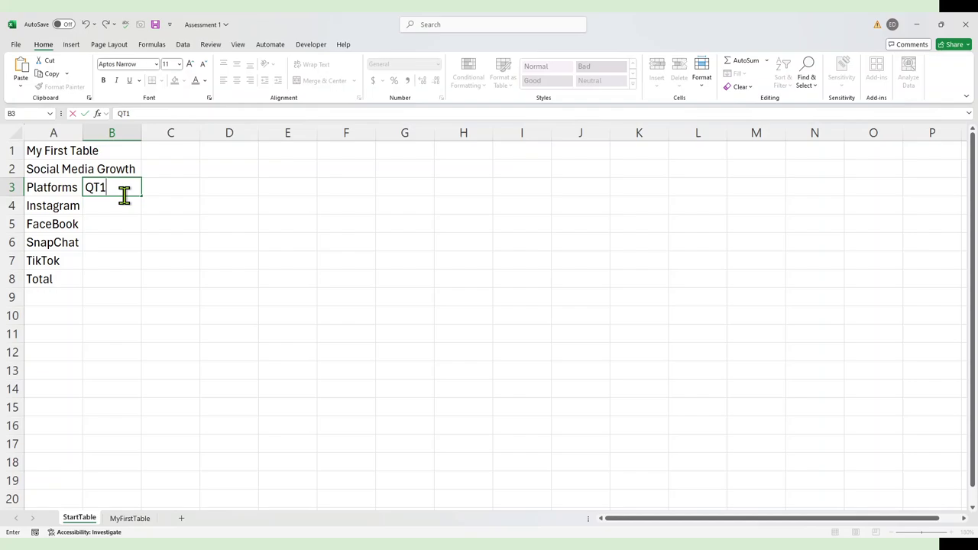
pyautogui.click(85, 113)
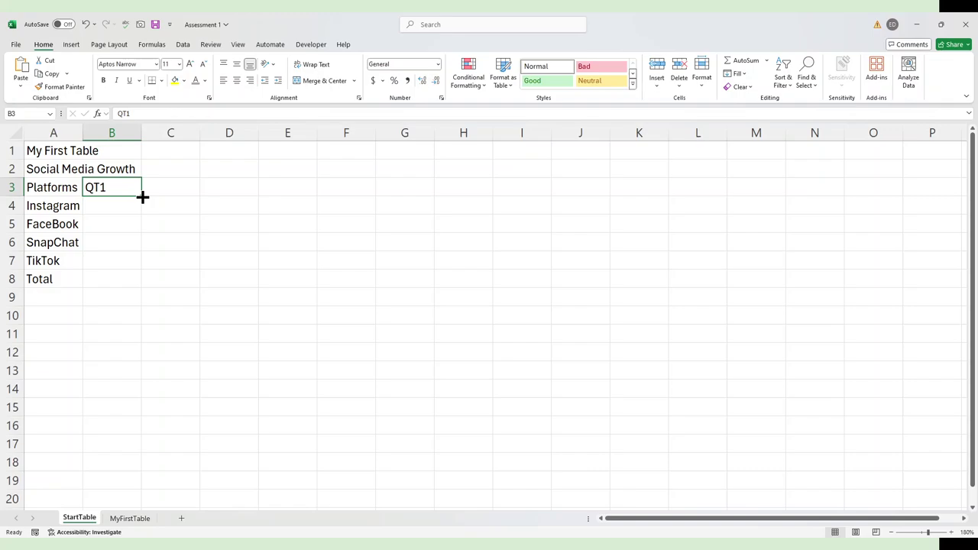
pyautogui.moveTo(142, 197); pyautogui.dragTo(300, 200)
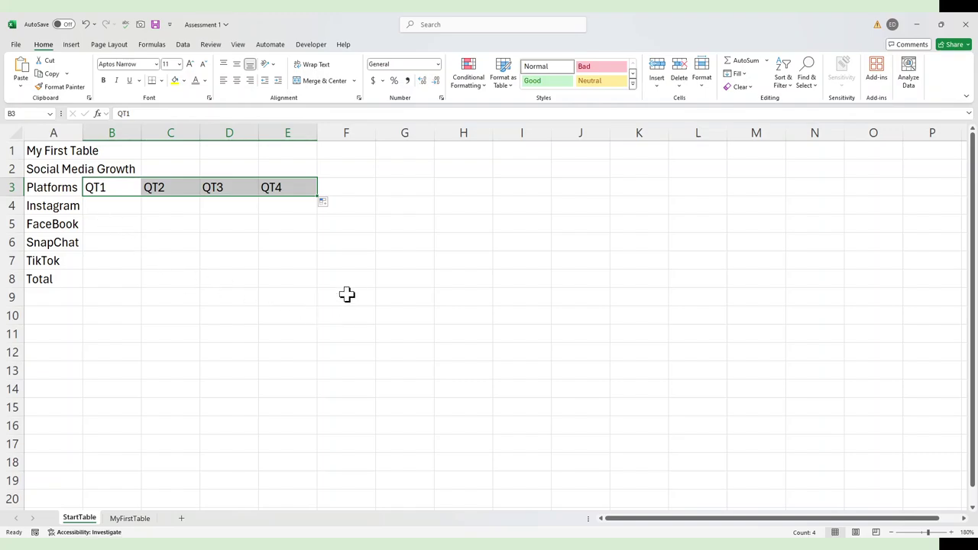
# - Enter the Instagram values 60, 65, 70 and 75 in cells B4 to E4
pyautogui.click(131, 207)
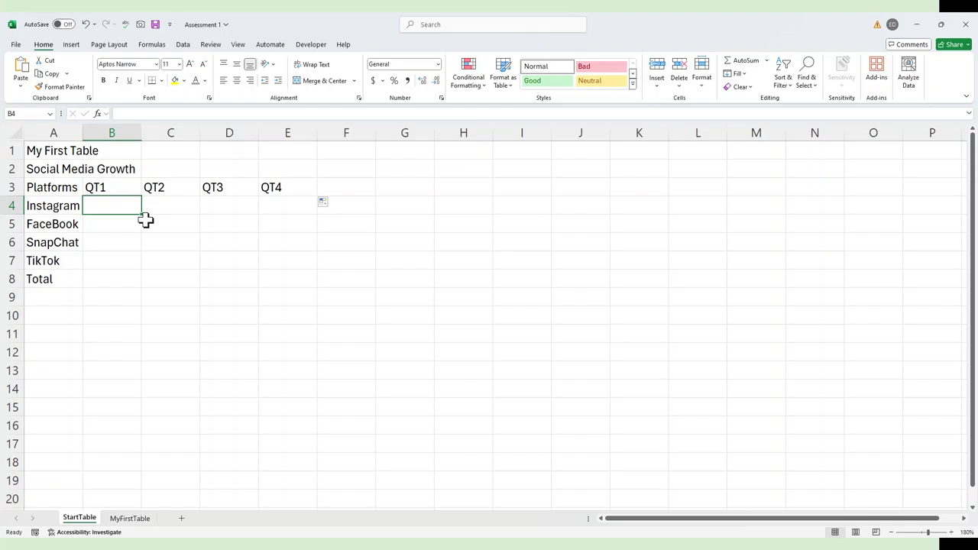
pyautogui.write('60')
pyautogui.press('Tab')
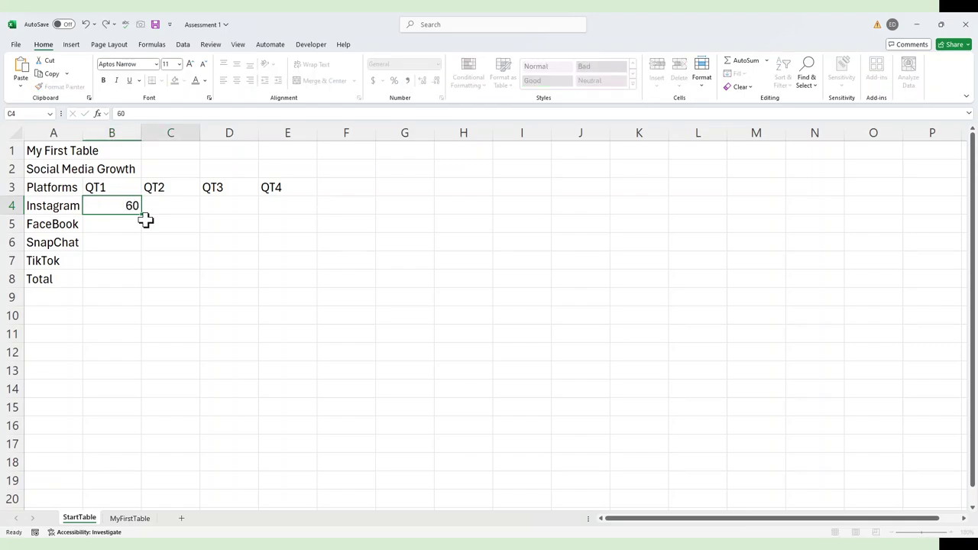
pyautogui.write('65')
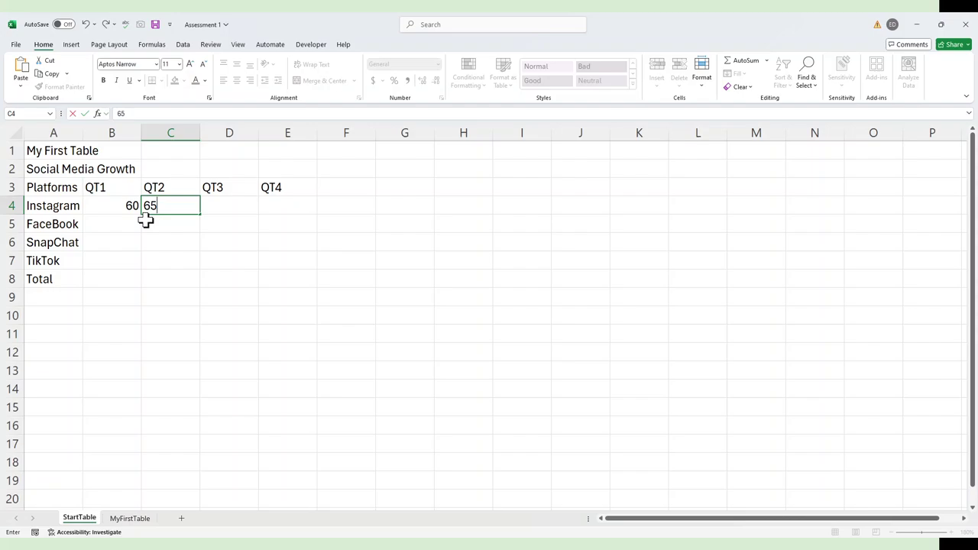
pyautogui.press('Tab')
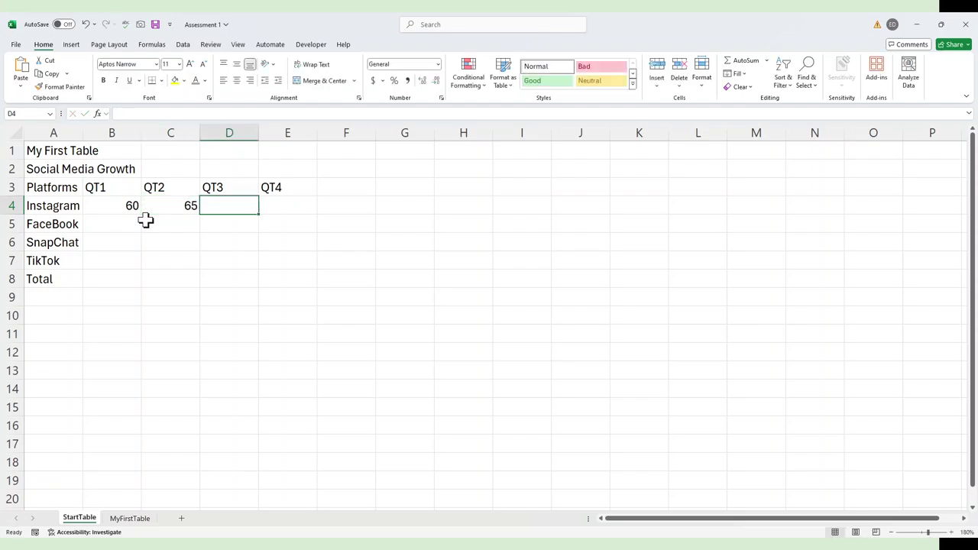
pyautogui.write('70')
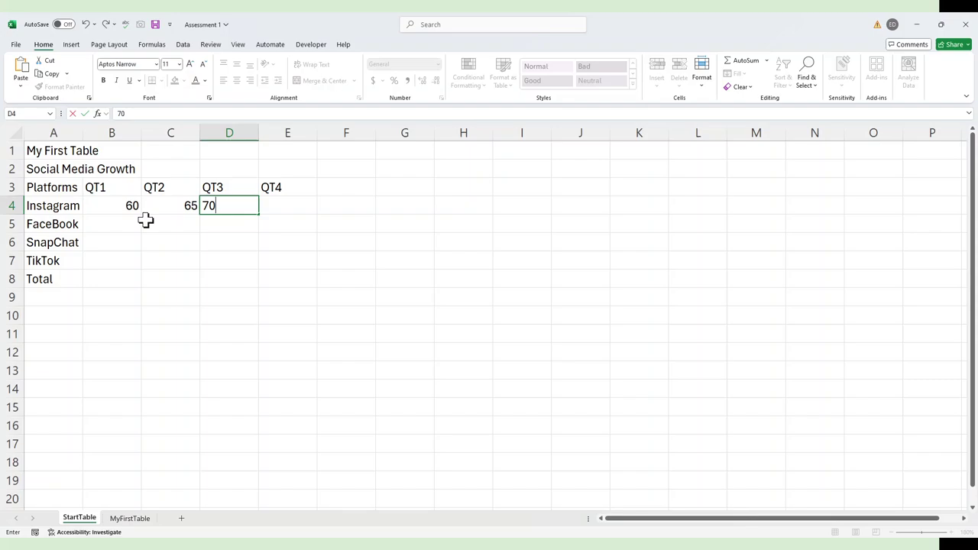
pyautogui.press('Tab')
pyautogui.write('7')
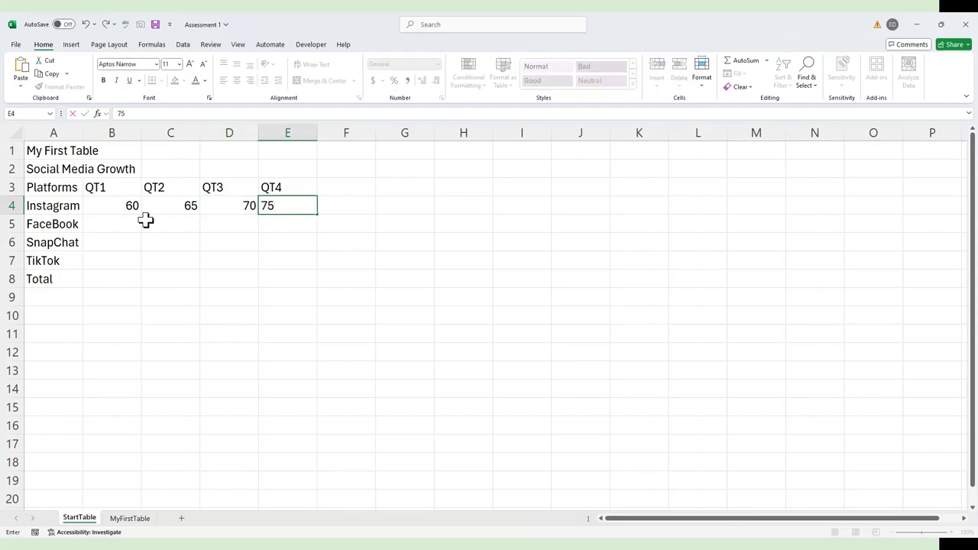
pyautogui.press('Return')
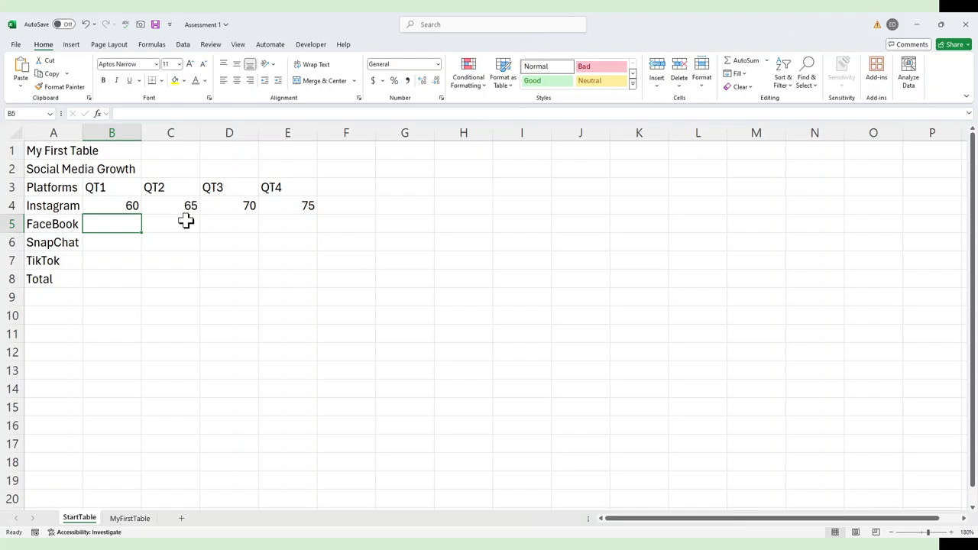
# - Enter the FaceBook values 70, 75, 80 and 85 in cells B5 to E5
pyautogui.write('70')
pyautogui.press('Tab')
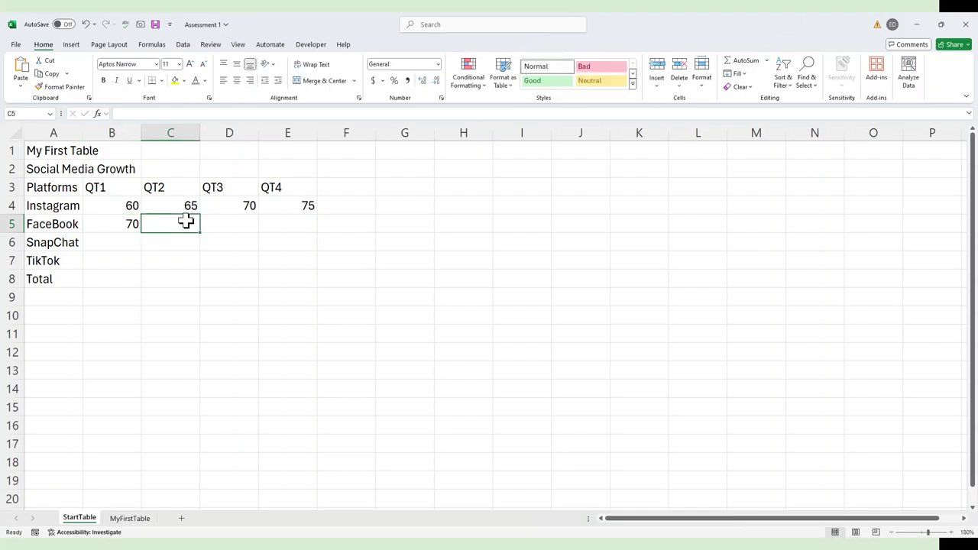
pyautogui.write('75')
pyautogui.press('Tab')
pyautogui.write('80')
pyautogui.press('Tab')
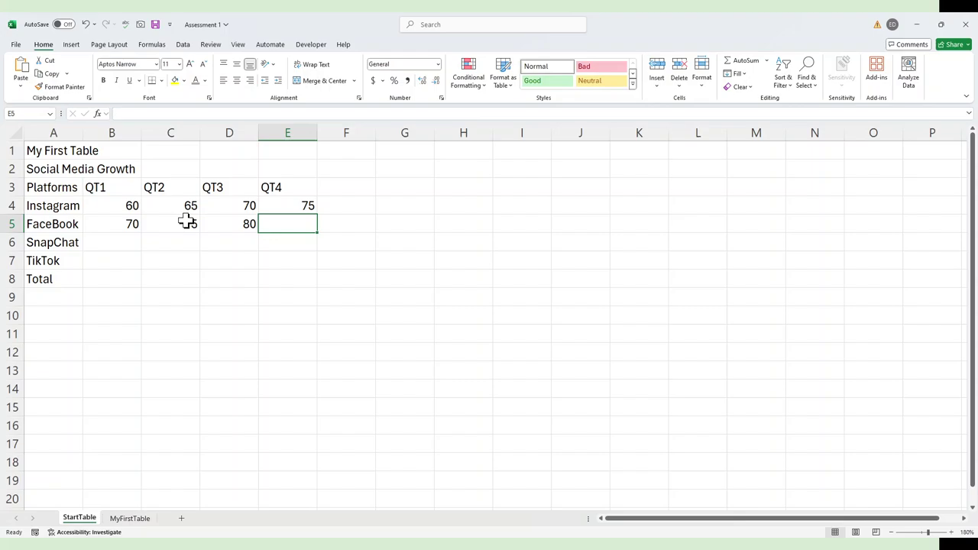
pyautogui.write('85')
pyautogui.press('Return')
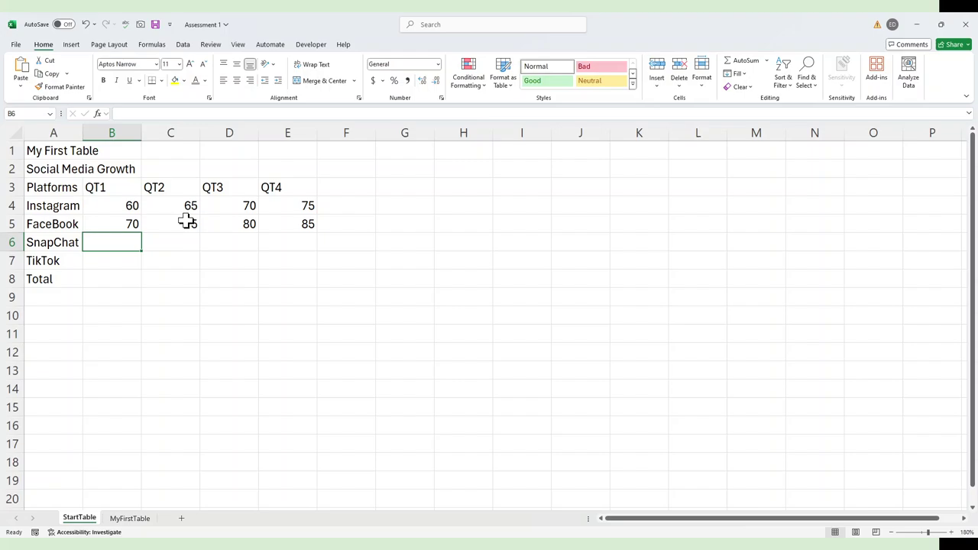
# - Enter the SnapChat values 50, 55, 60 and 65 in cells B6 to E6
pyautogui.write('50')
pyautogui.press('Tab')
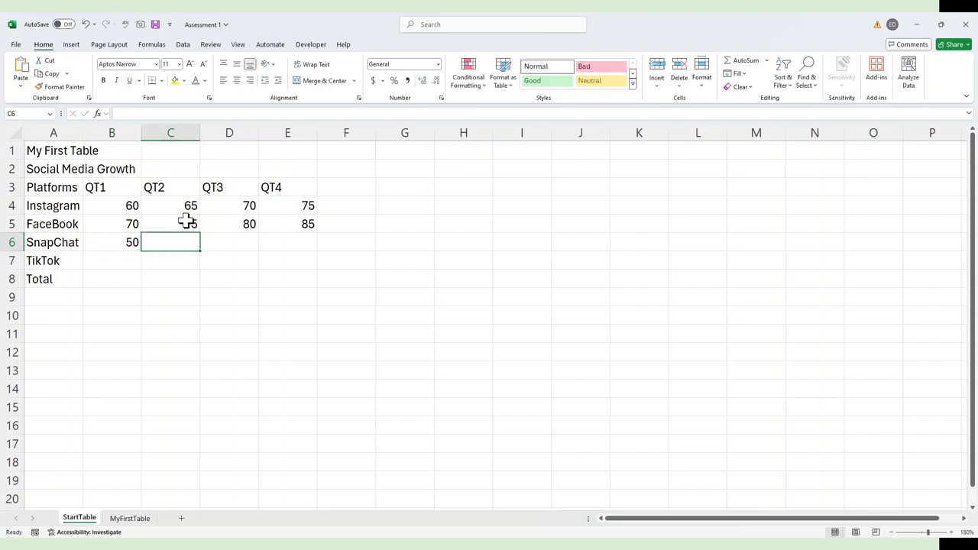
pyautogui.write('55')
pyautogui.press('Tab')
pyautogui.write('60')
pyautogui.press('Tab')
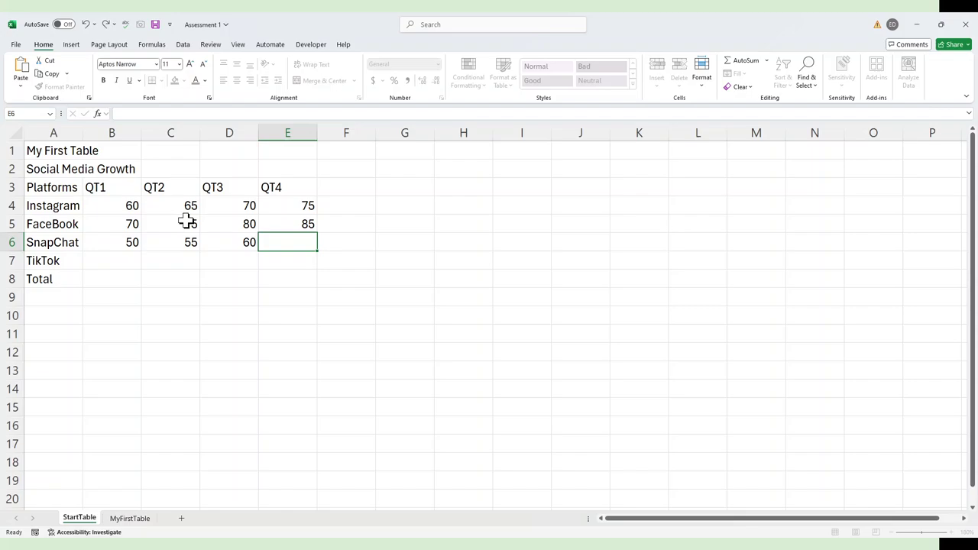
pyautogui.write('65')
pyautogui.press('Return')
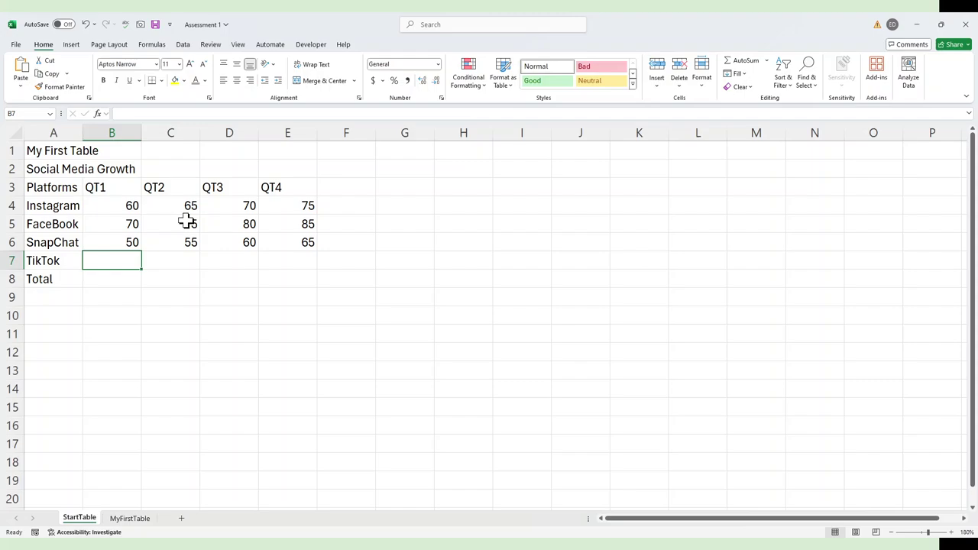
# - Enter the TikTok values 40, 50, 60 and 70 in cells B7 to E7
pyautogui.write('40')
pyautogui.press('Tab')
pyautogui.write('5')
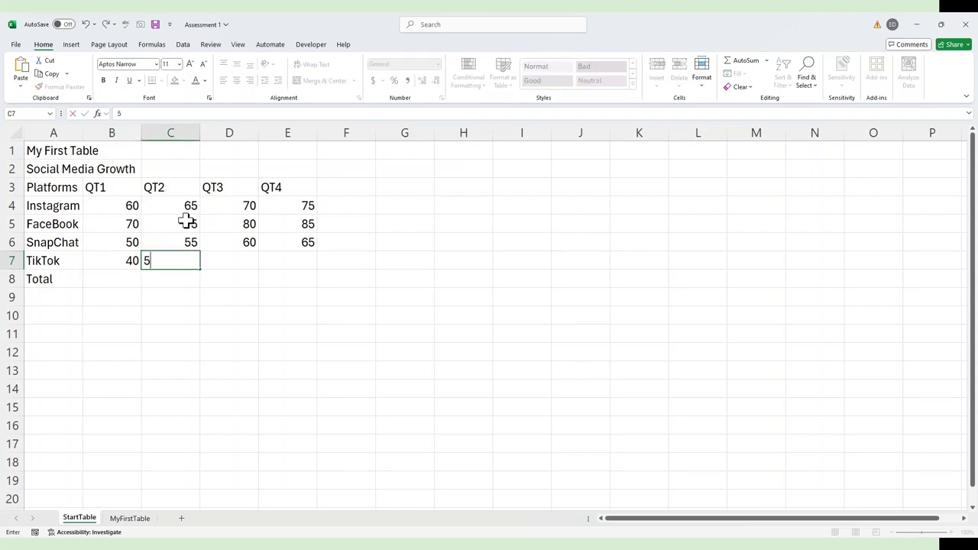
pyautogui.write('0')
pyautogui.press('Tab')
pyautogui.write('60')
pyautogui.press('Tab')
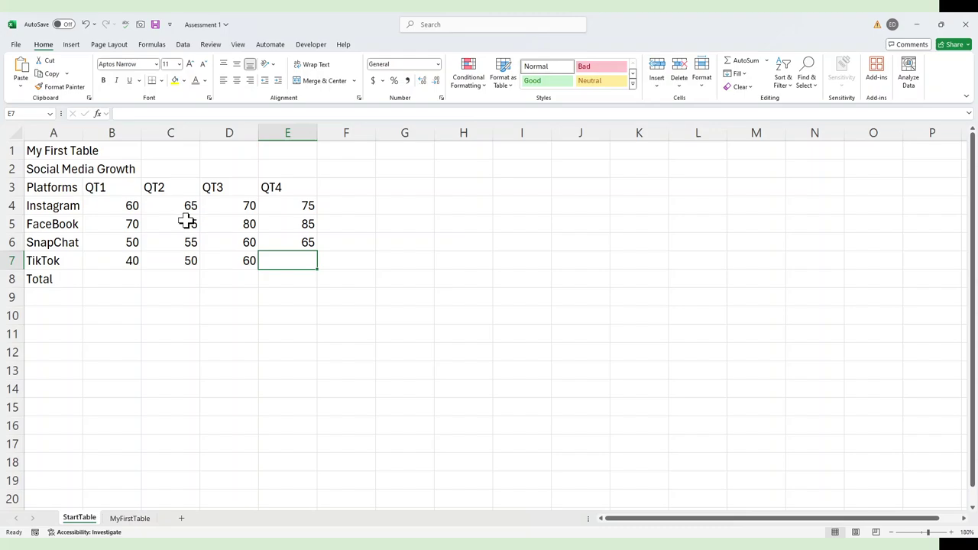
pyautogui.write('70')
pyautogui.press('Return')
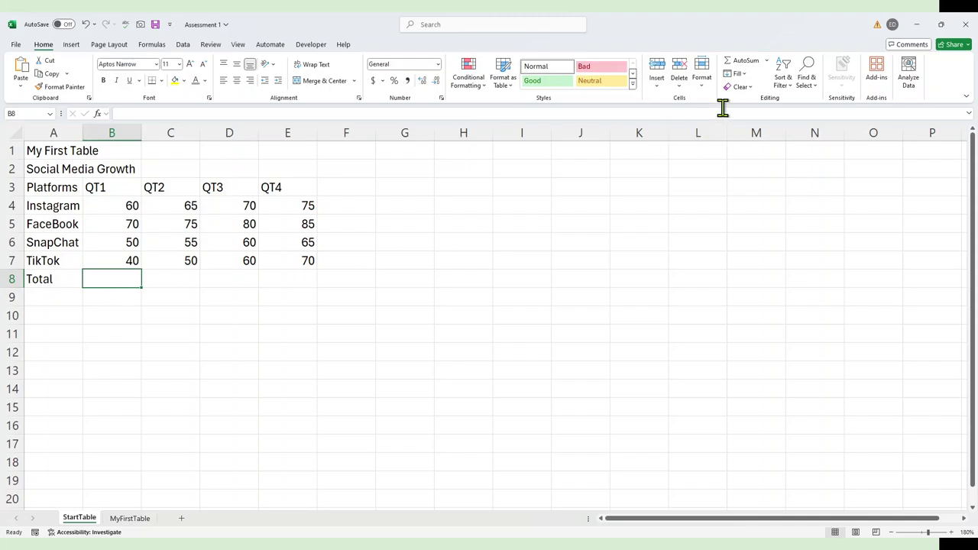
# - Total the QT1 values in cell B8 with AutoSum and fill the formula across to C8
pyautogui.click(747, 64)
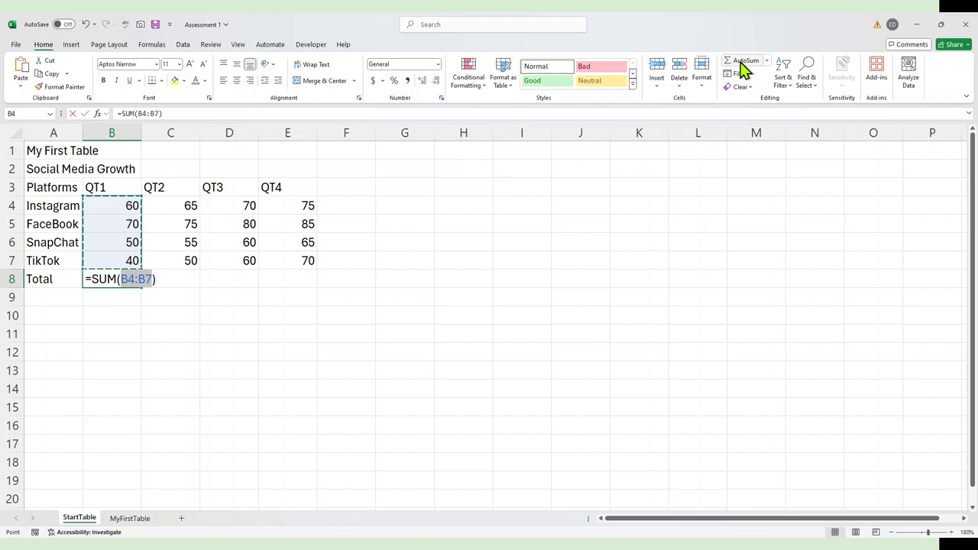
pyautogui.press('Return')
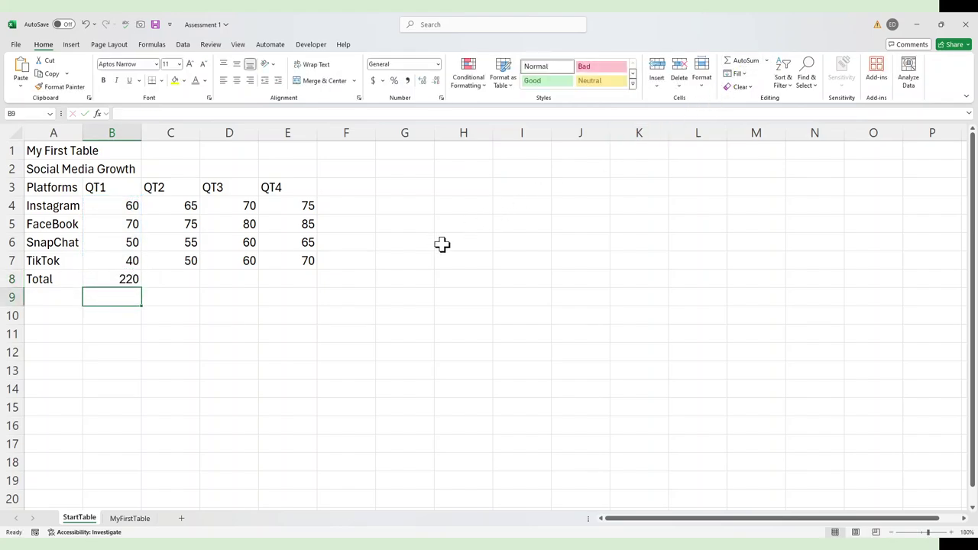
pyautogui.click(136, 282)
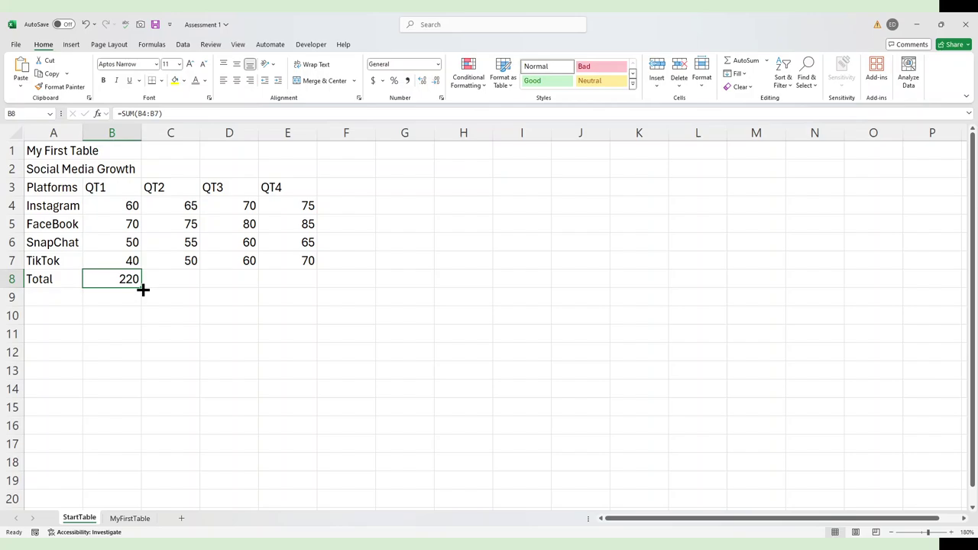
pyautogui.moveTo(141, 288); pyautogui.dragTo(196, 282)
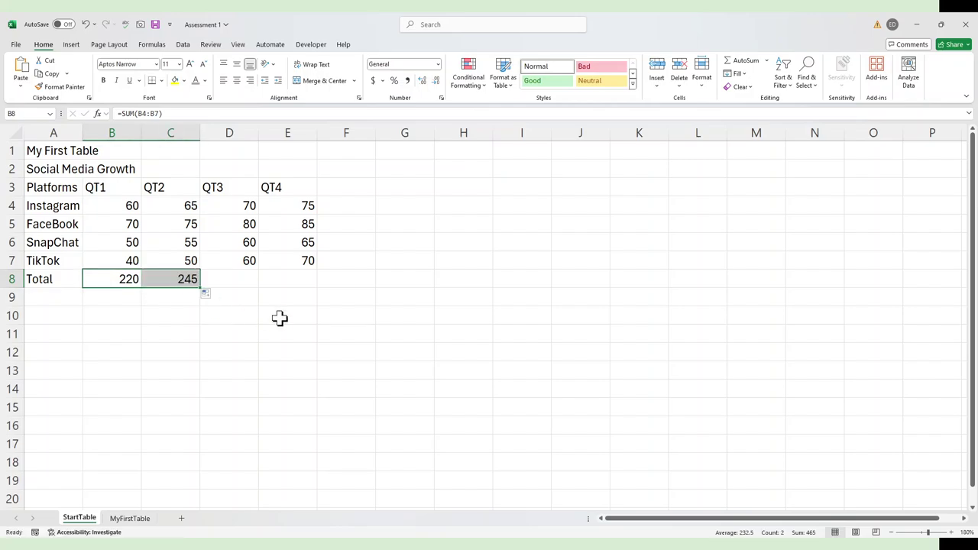
# - Undo the fill into C8 and the QT1 total in B8
pyautogui.click(85, 25)
pyautogui.click(85, 25)
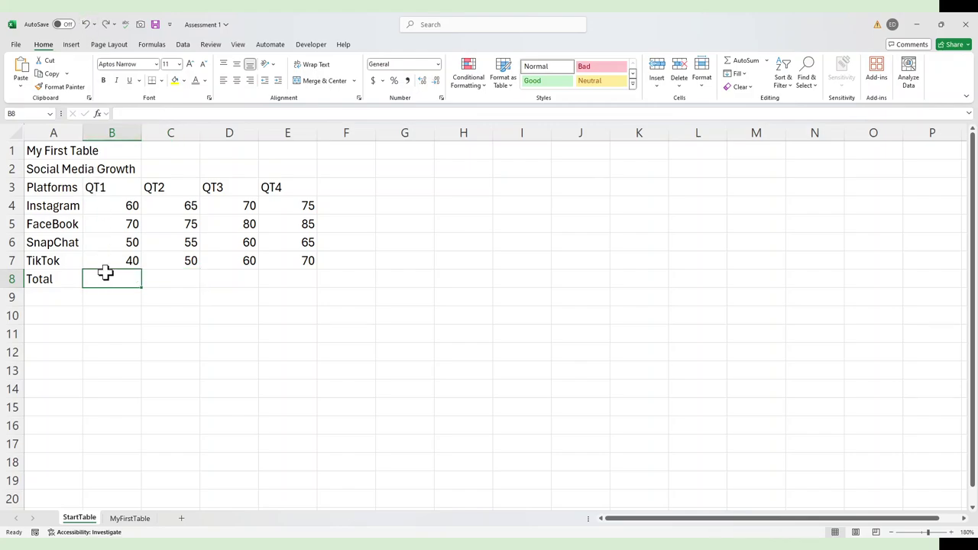
# - Total all four quarters at once by applying AutoSum to cells B8 through E8
pyautogui.moveTo(106, 273); pyautogui.dragTo(287, 273)
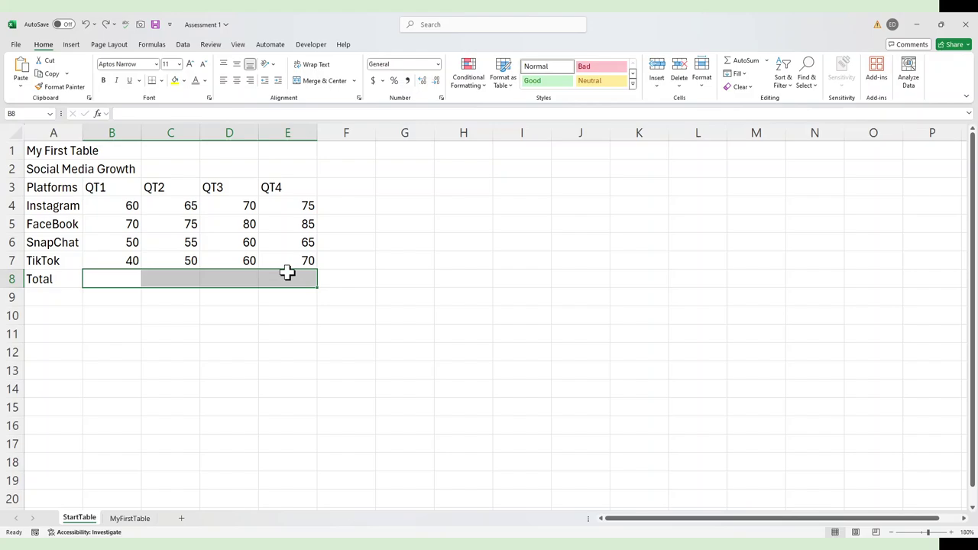
pyautogui.click(743, 62)
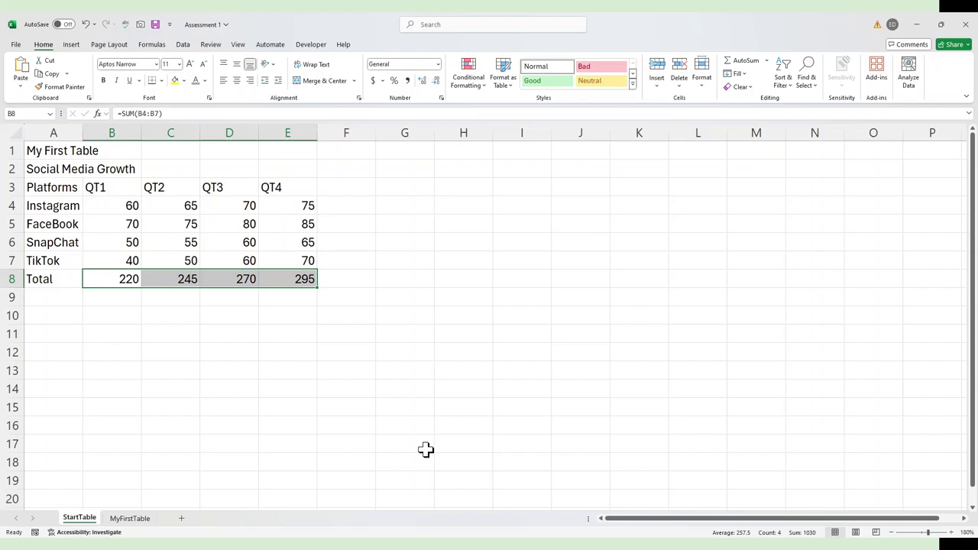
pyautogui.click(177, 342)
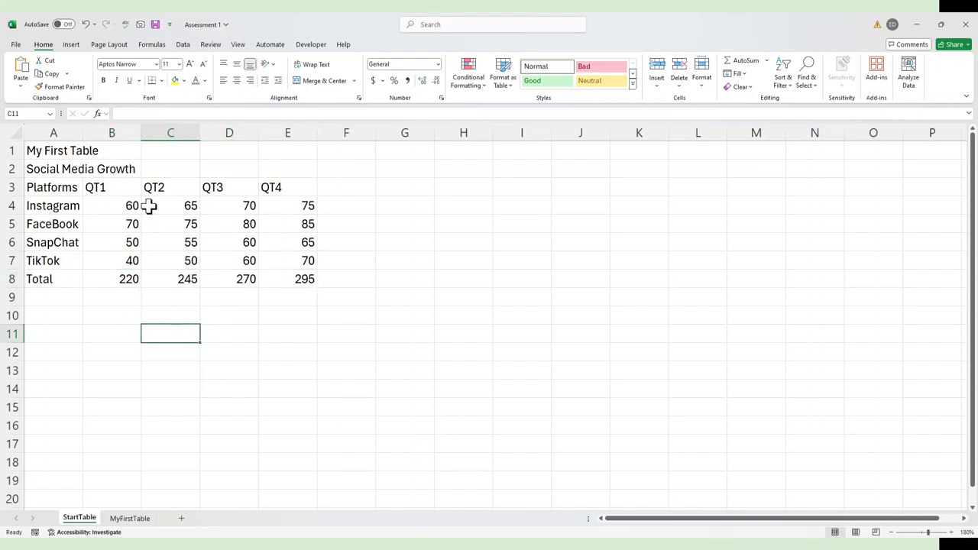
# - Center the quarter headings and all the values below them horizontally in cells B3 to E8
pyautogui.click(107, 186)
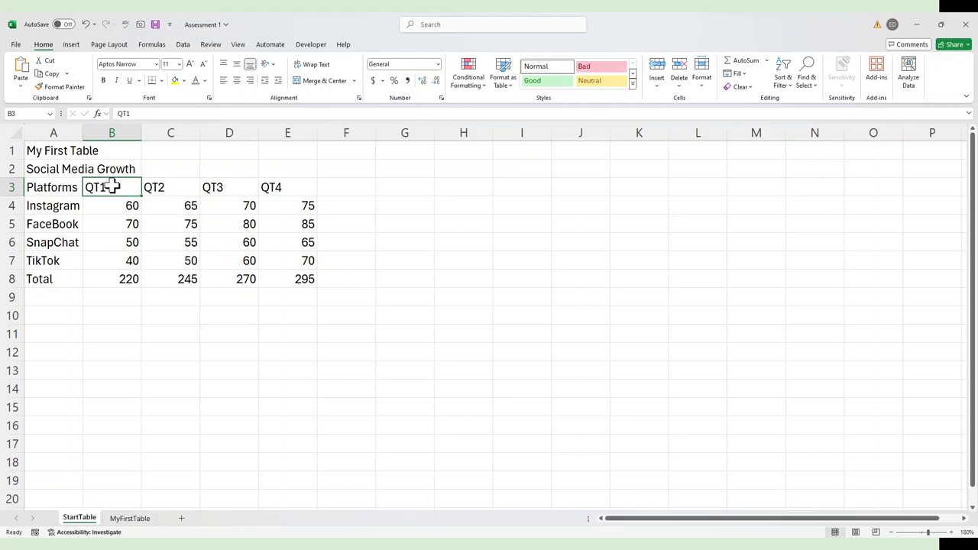
pyautogui.click(116, 207)
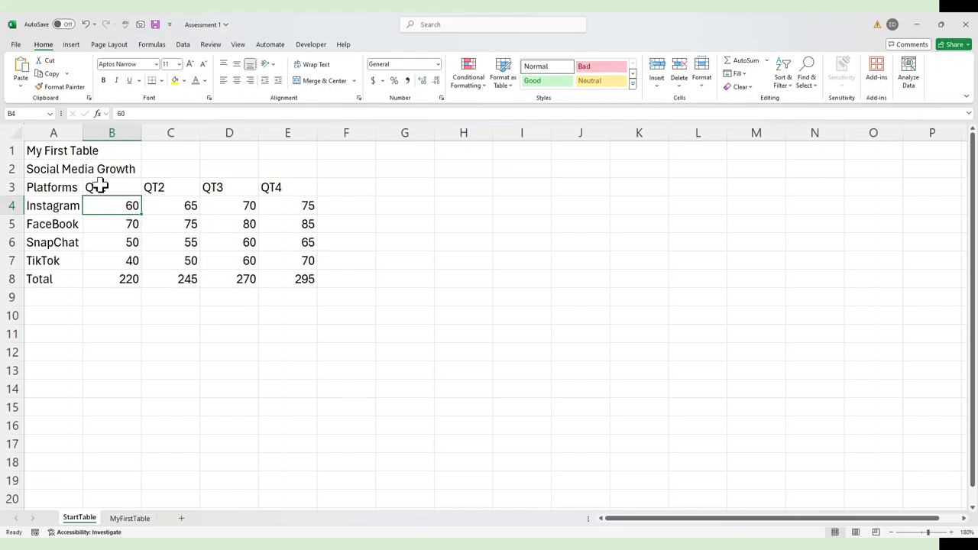
pyautogui.moveTo(100, 188); pyautogui.dragTo(278, 184)
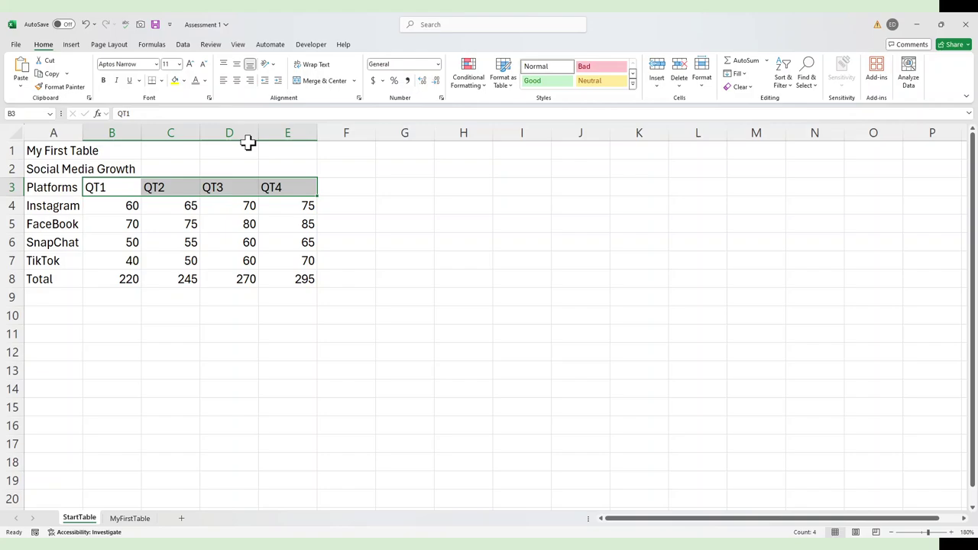
pyautogui.click(237, 83)
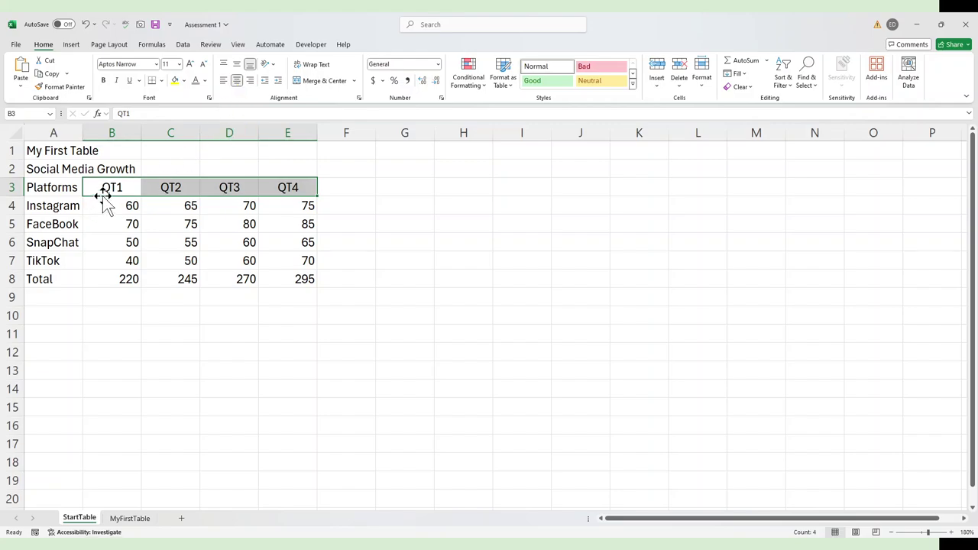
pyautogui.moveTo(104, 186); pyautogui.dragTo(290, 277)
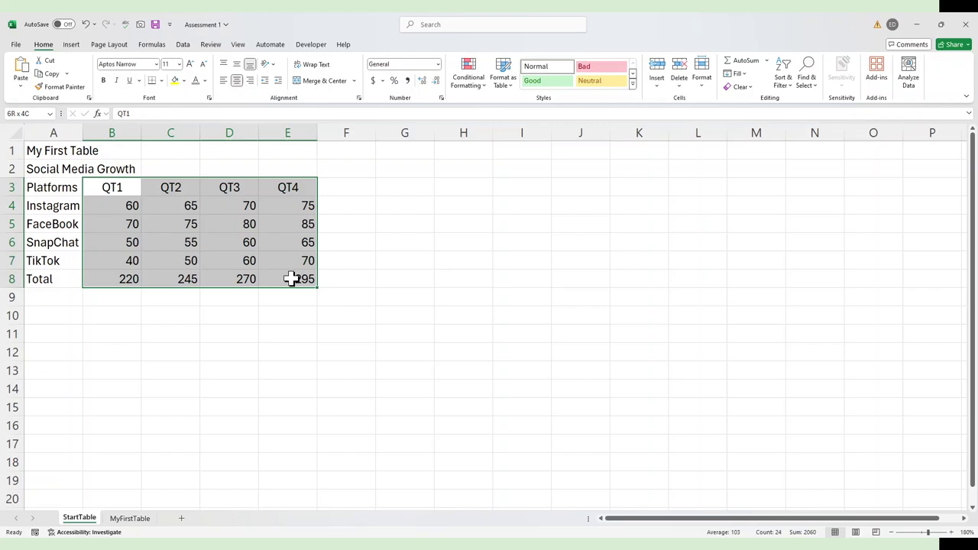
pyautogui.click(237, 81)
pyautogui.click(238, 81)
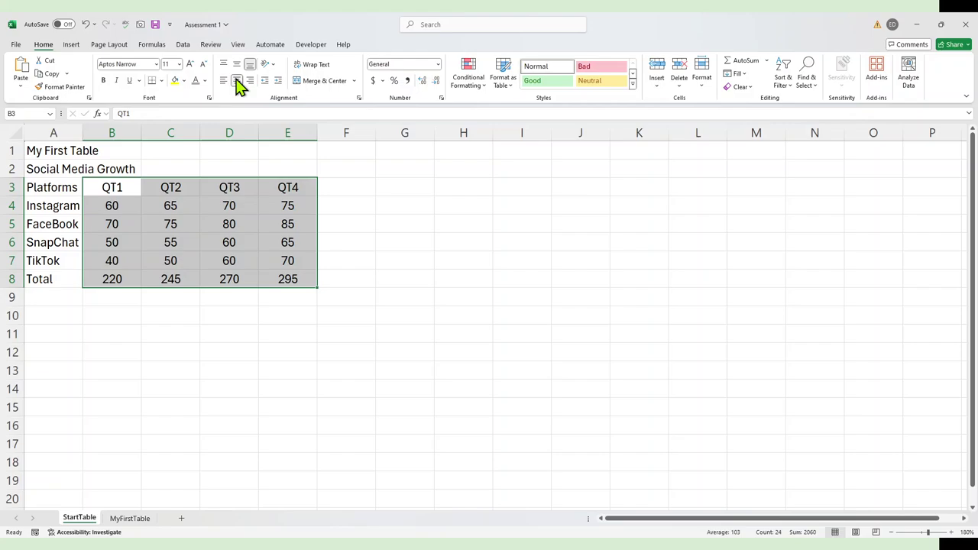
pyautogui.click(186, 301)
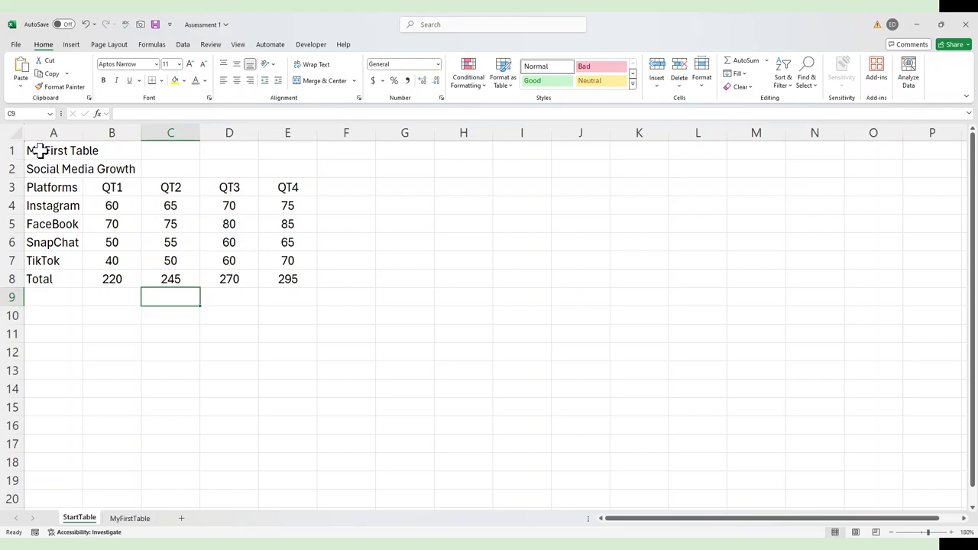
# - Merge and center the My First Table title across A1 to E1 and the Social Media Growth subtitle across A2 to E2
pyautogui.moveTo(39, 150); pyautogui.dragTo(283, 152)
pyautogui.click(177, 341)
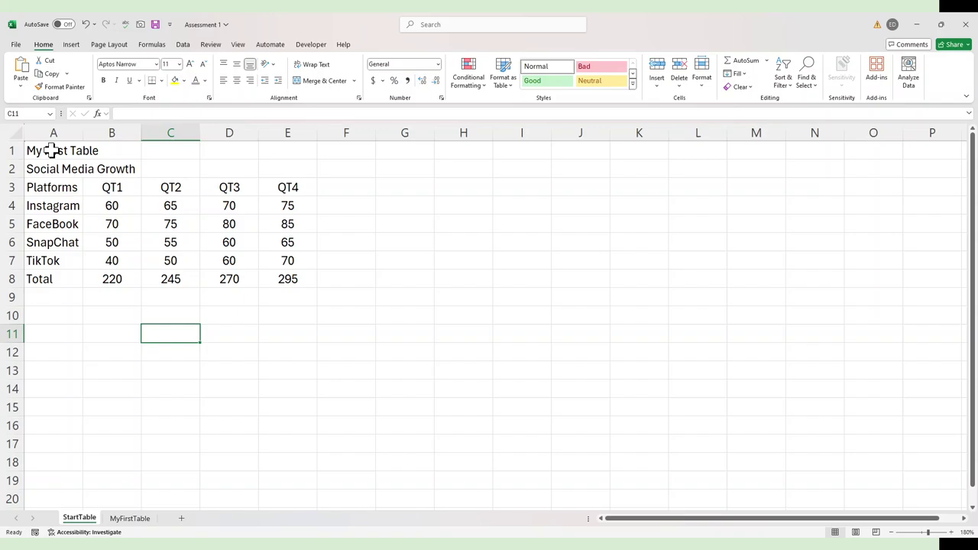
pyautogui.moveTo(50, 151); pyautogui.dragTo(295, 151)
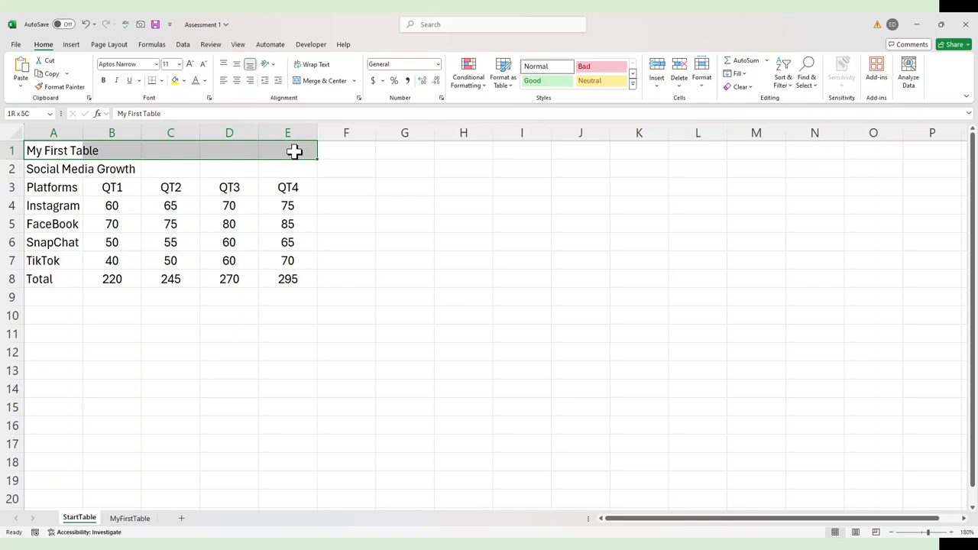
pyautogui.click(323, 81)
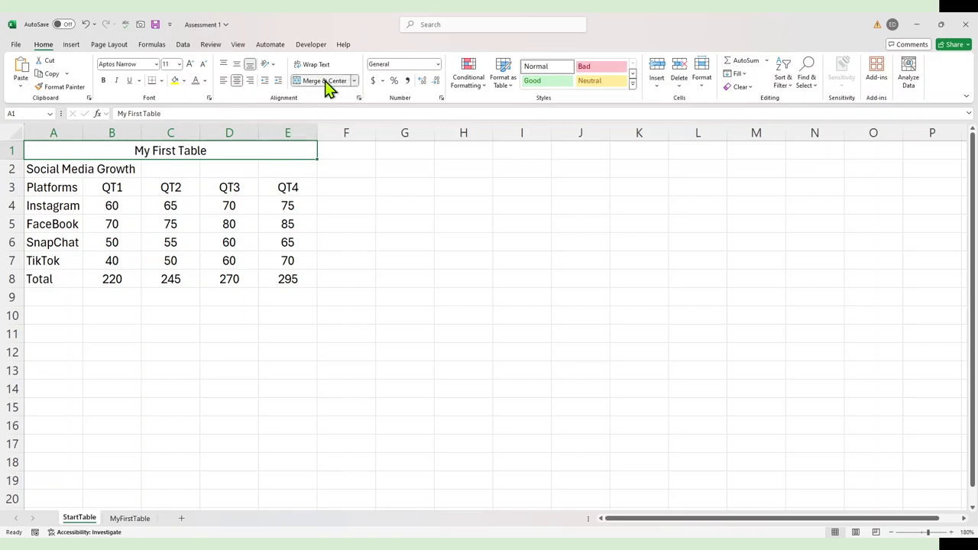
pyautogui.click(42, 169)
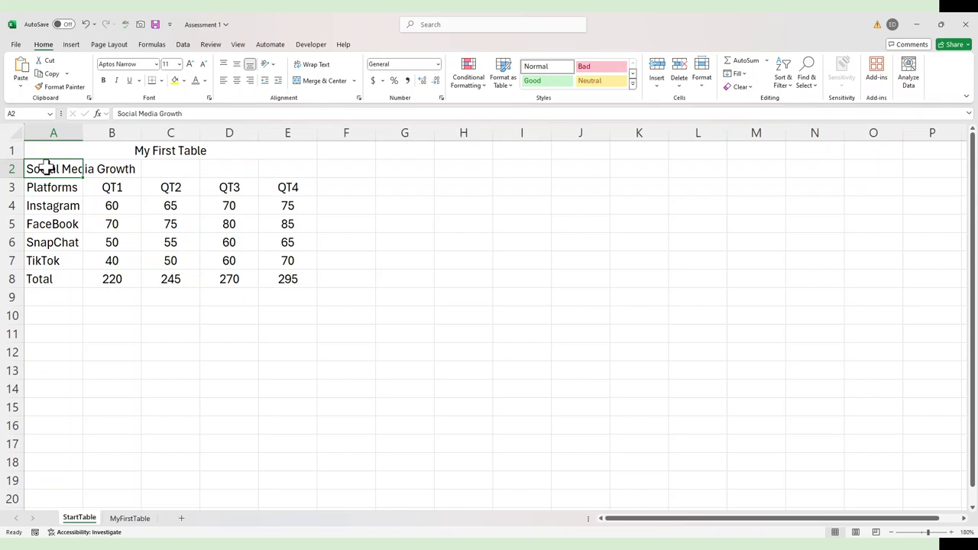
pyautogui.moveTo(42, 169); pyautogui.dragTo(288, 170)
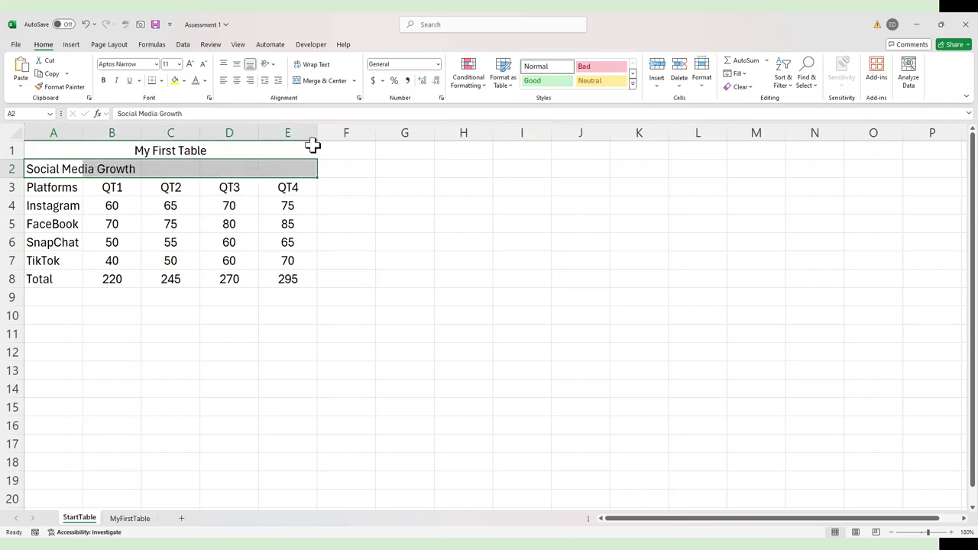
pyautogui.click(316, 81)
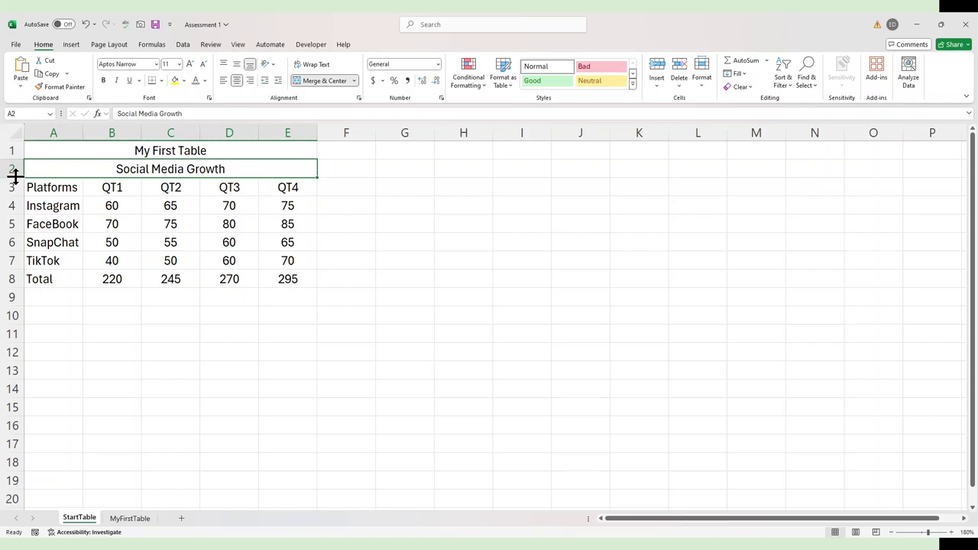
# - Increase the height of row 2 to about double and top-align the Social Media Growth subtitle
pyautogui.moveTo(15, 177); pyautogui.dragTo(13, 193)
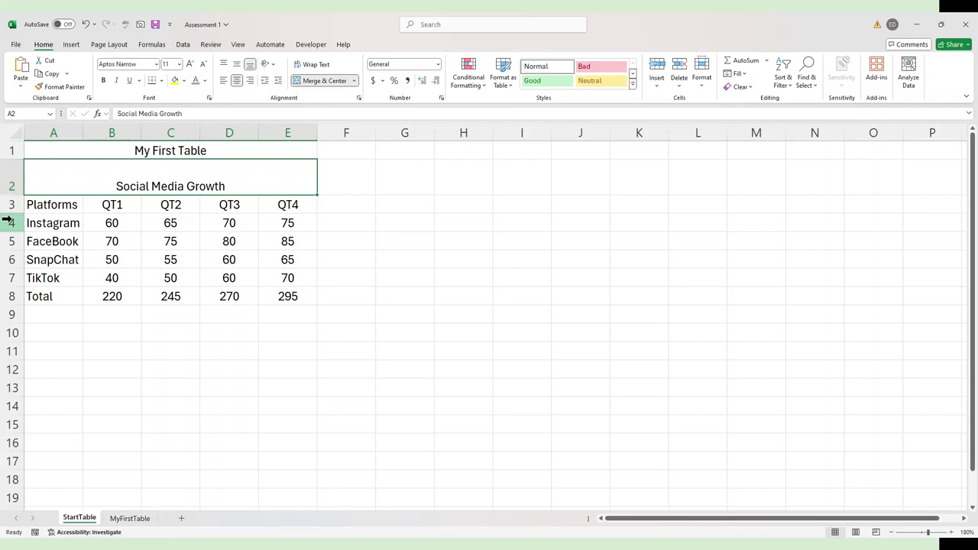
pyautogui.click(224, 65)
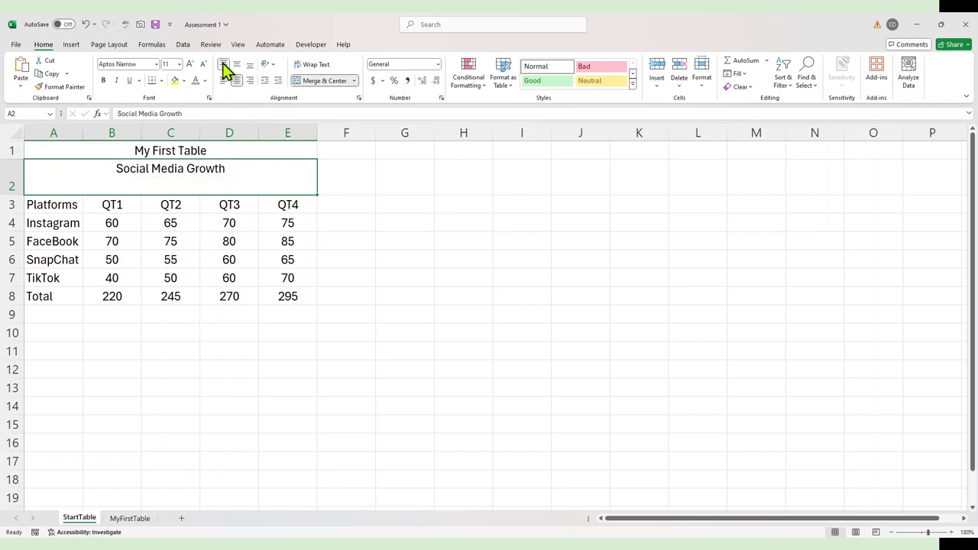
pyautogui.click(424, 219)
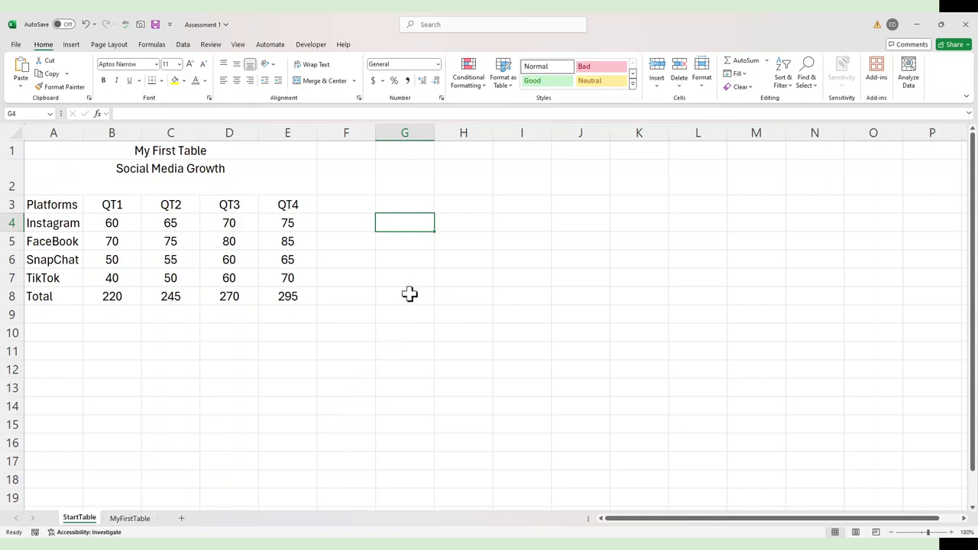
# - Make the My First Table title bold and set its font size to 14
pyautogui.click(176, 150)
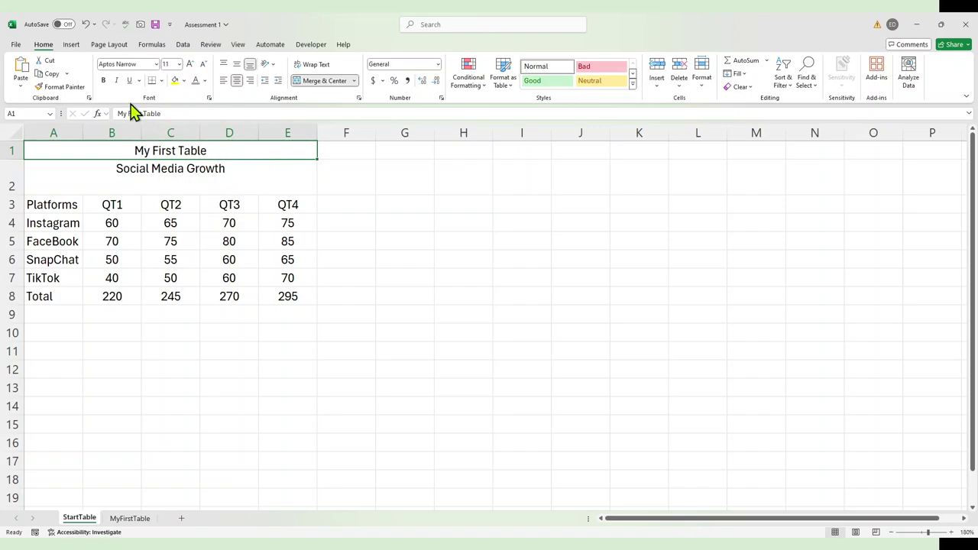
pyautogui.click(104, 81)
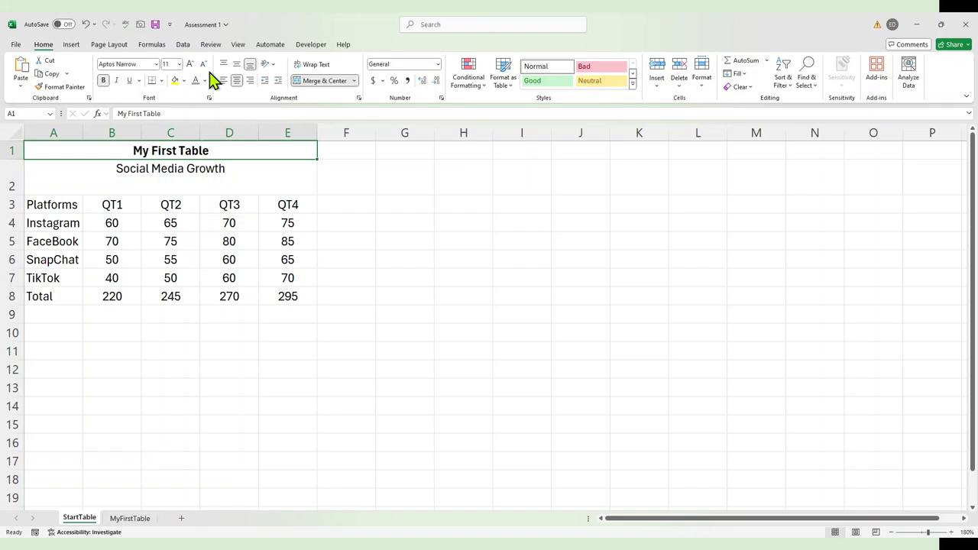
pyautogui.click(181, 64)
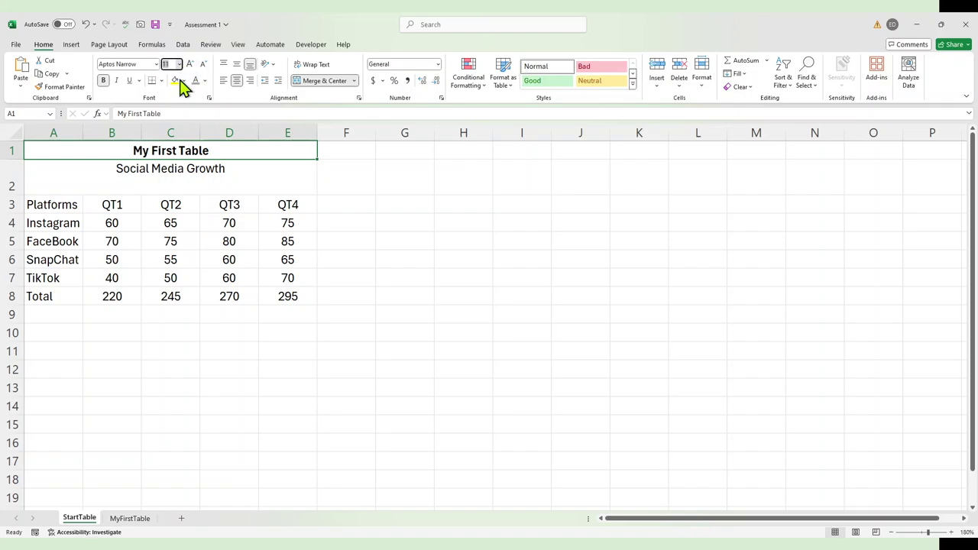
pyautogui.write('14')
pyautogui.press('Return')
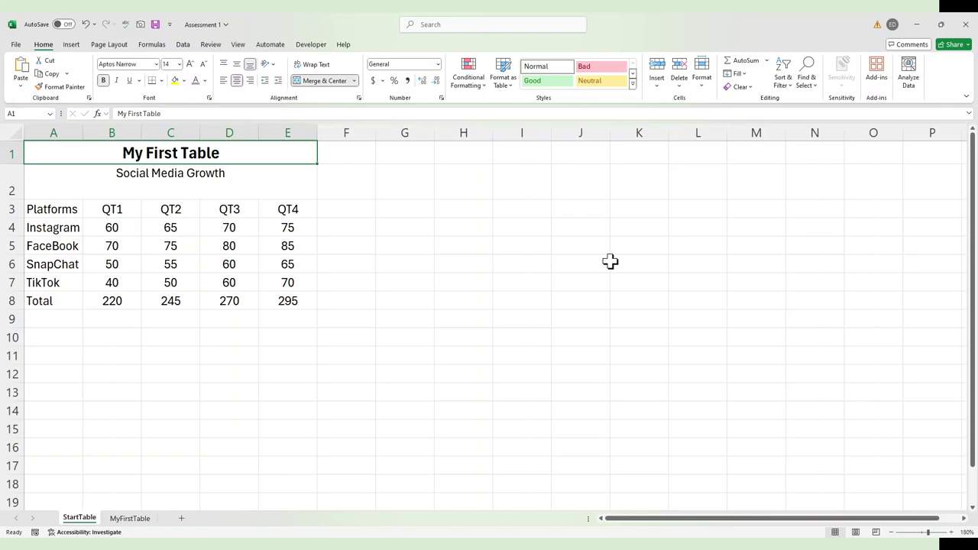
# - Set the Social Media Growth subtitle to font size 12 and italicize it
pyautogui.click(201, 177)
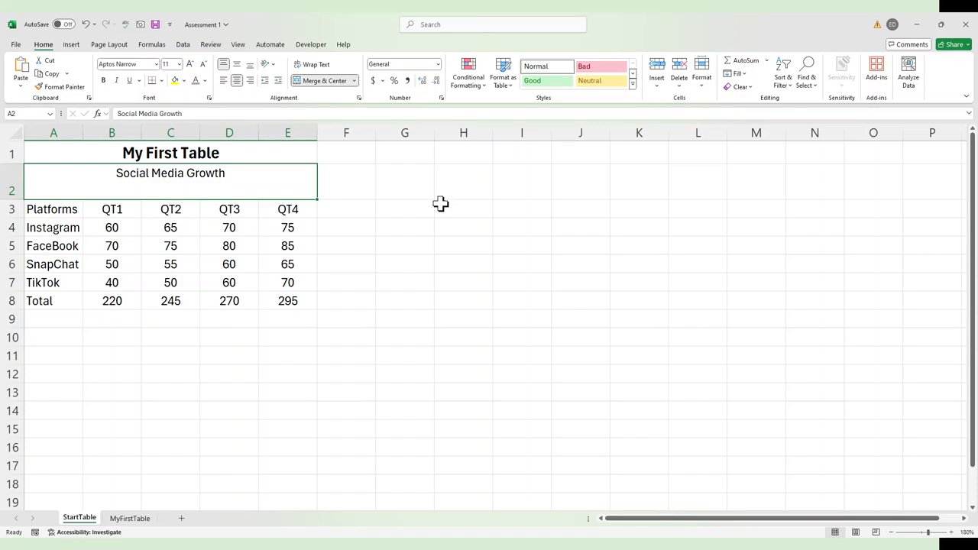
pyautogui.click(169, 64)
pyautogui.write('12')
pyautogui.press('Return')
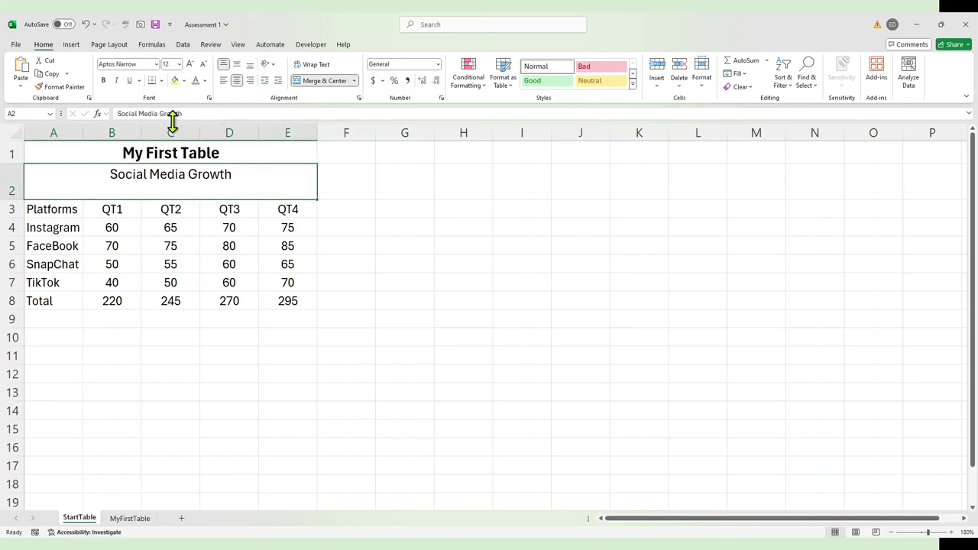
pyautogui.click(117, 81)
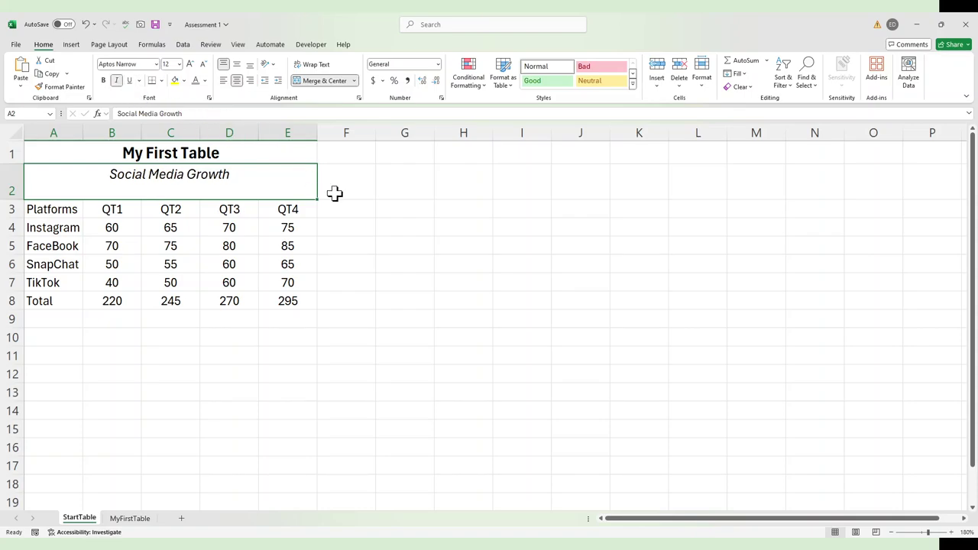
pyautogui.click(357, 195)
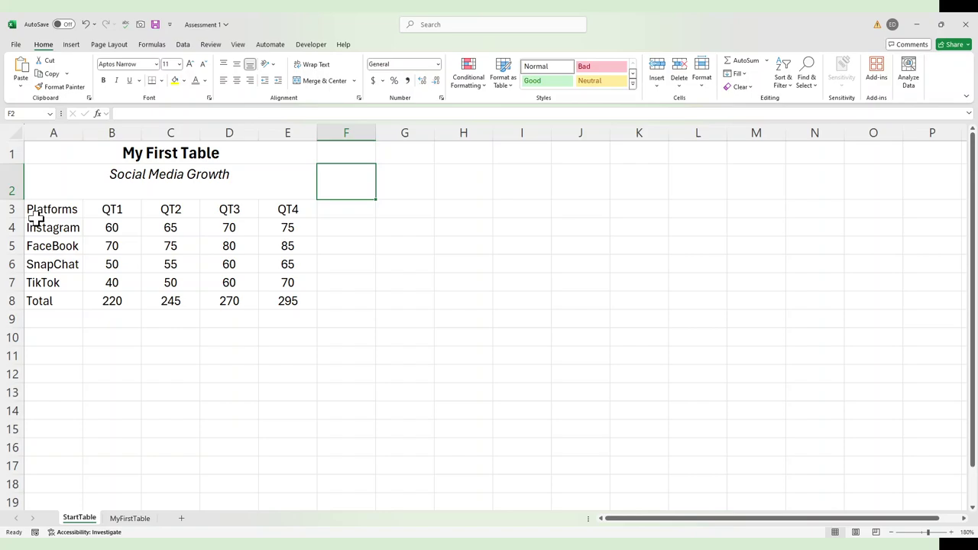
# - Add a bottom border beneath the heading row from Platforms to QT4 in cells A3 to E3
pyautogui.moveTo(41, 209); pyautogui.dragTo(280, 209)
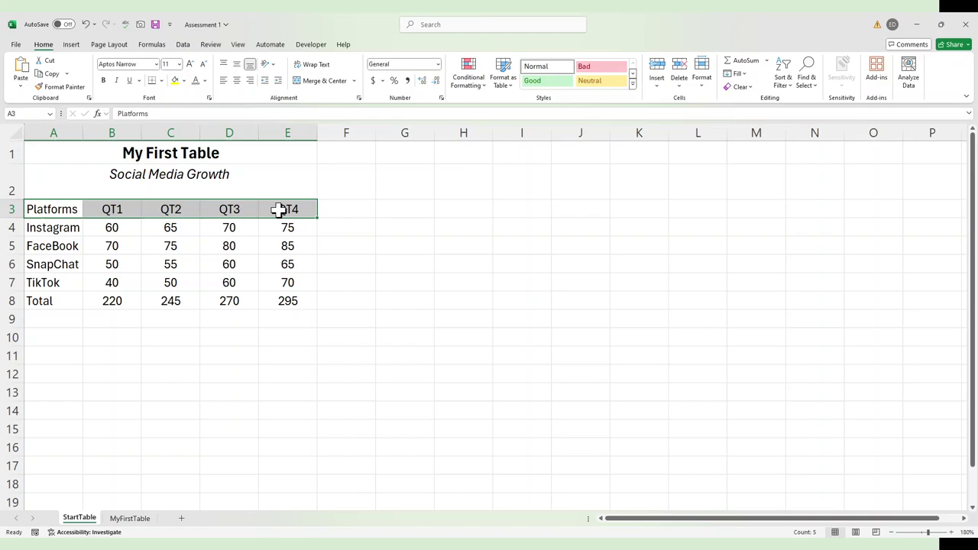
pyautogui.click(152, 84)
pyautogui.click(350, 260)
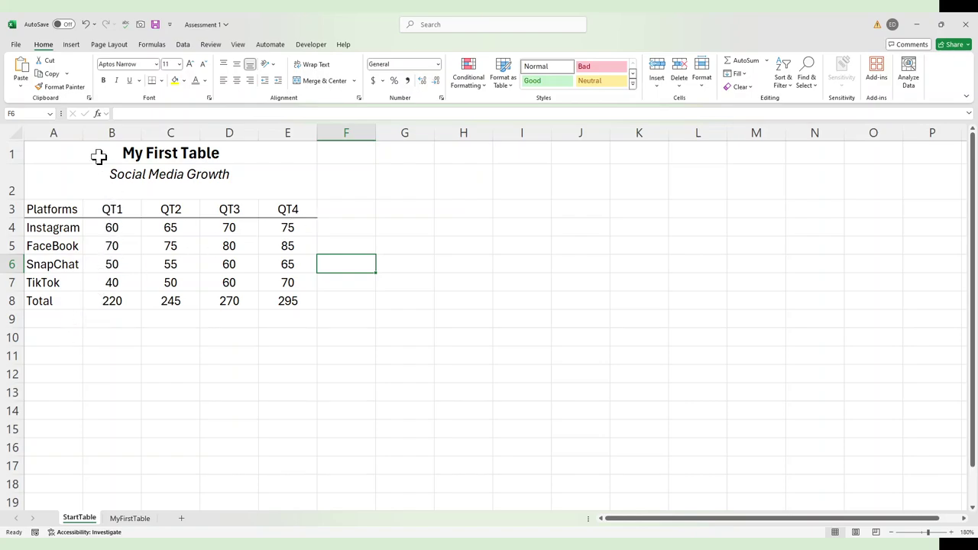
# - Widen column A to about one and a half times its width and right-align the Total label in A8
pyautogui.moveTo(82, 134); pyautogui.dragTo(113, 135)
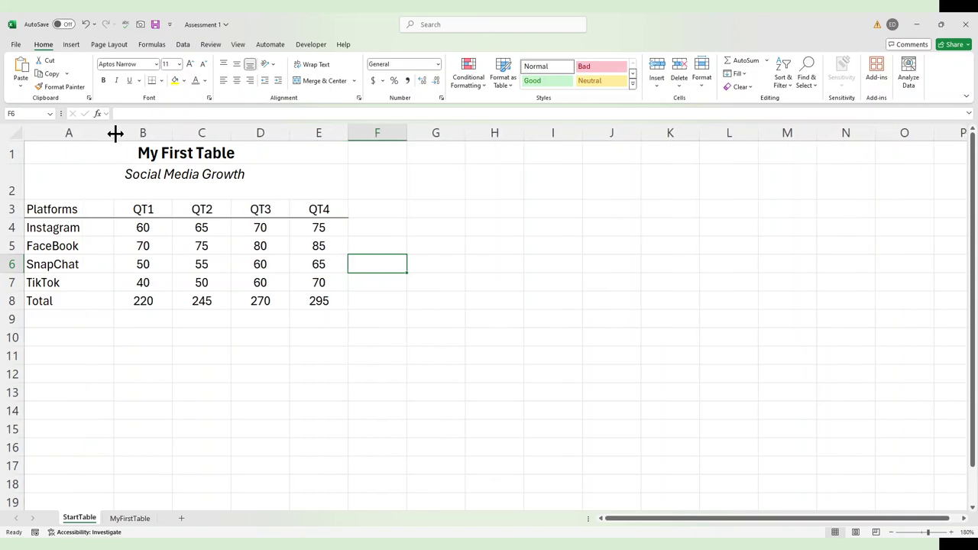
pyautogui.click(72, 300)
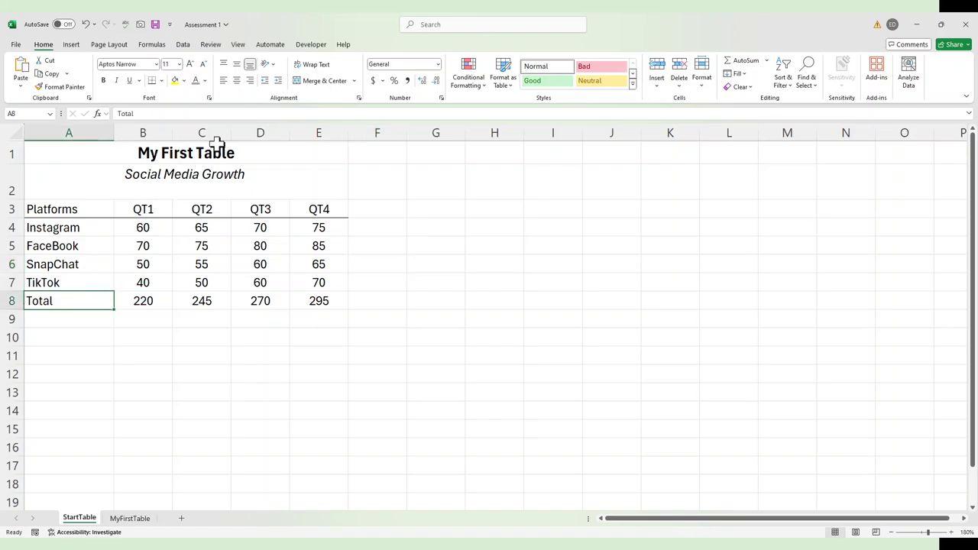
pyautogui.click(251, 81)
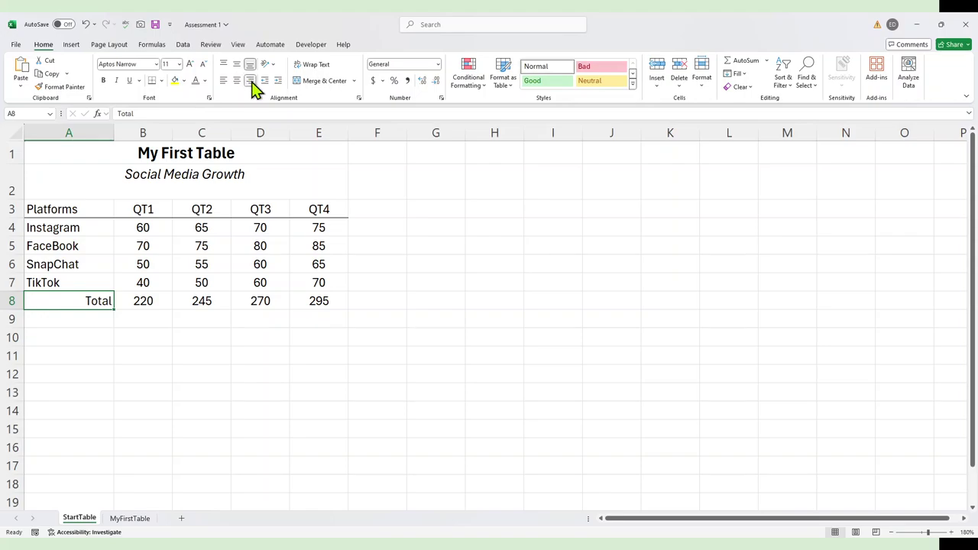
pyautogui.click(64, 344)
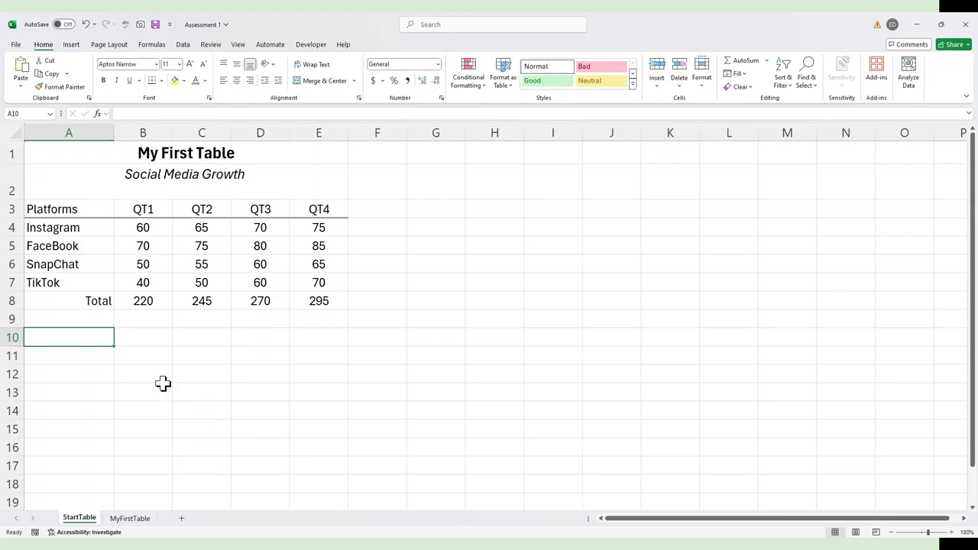
# - Change the font color to gray for the headings in A3 to E3 and the row labels in A4 to A8
pyautogui.moveTo(40, 211); pyautogui.dragTo(307, 211)
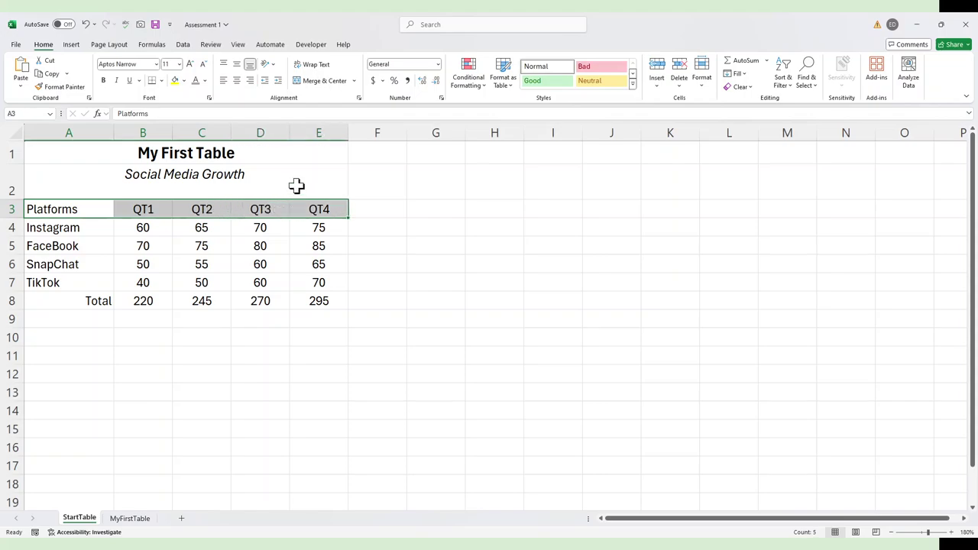
pyautogui.click(197, 83)
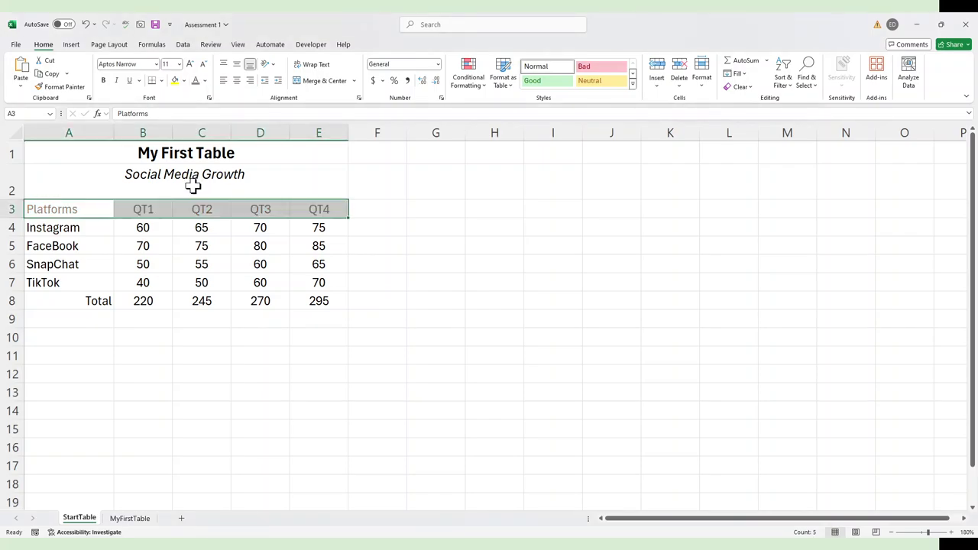
pyautogui.moveTo(67, 227); pyautogui.dragTo(63, 303)
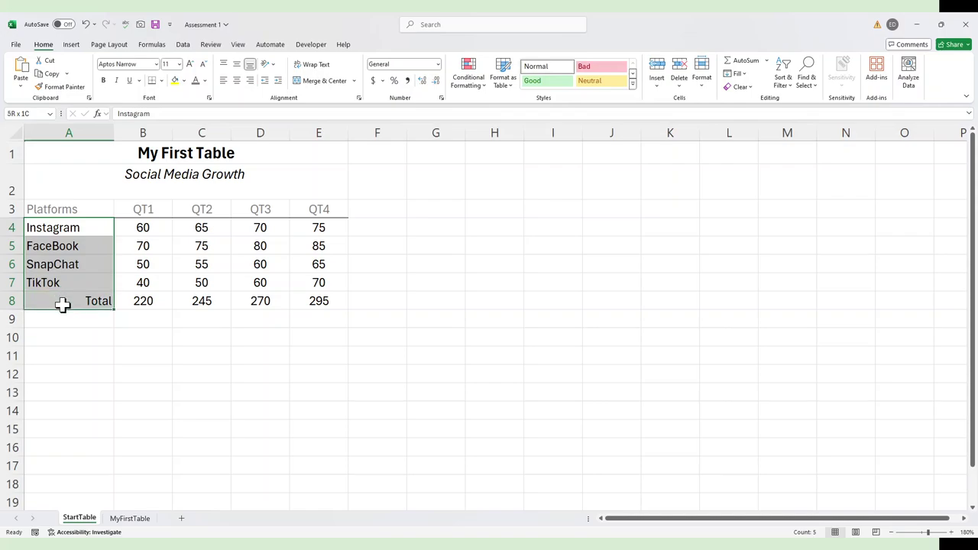
pyautogui.click(195, 81)
pyautogui.click(196, 356)
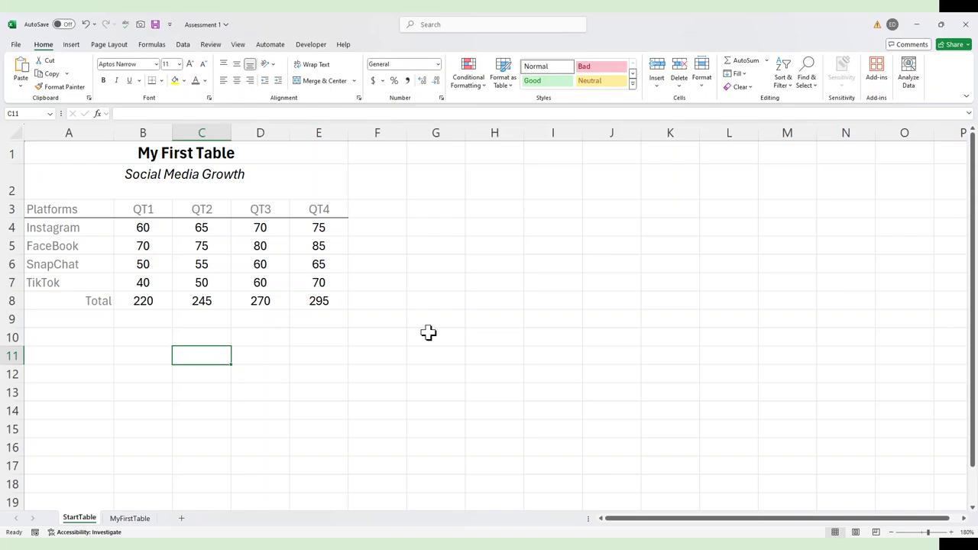
# - Highlight the QT4 total in cell E8 with a yellow fill
pyautogui.click(329, 302)
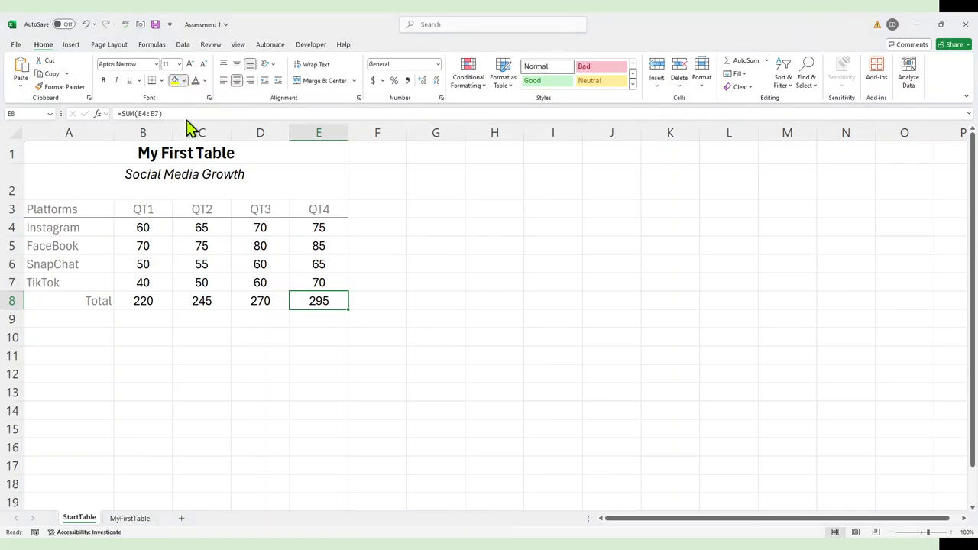
pyautogui.click(296, 422)
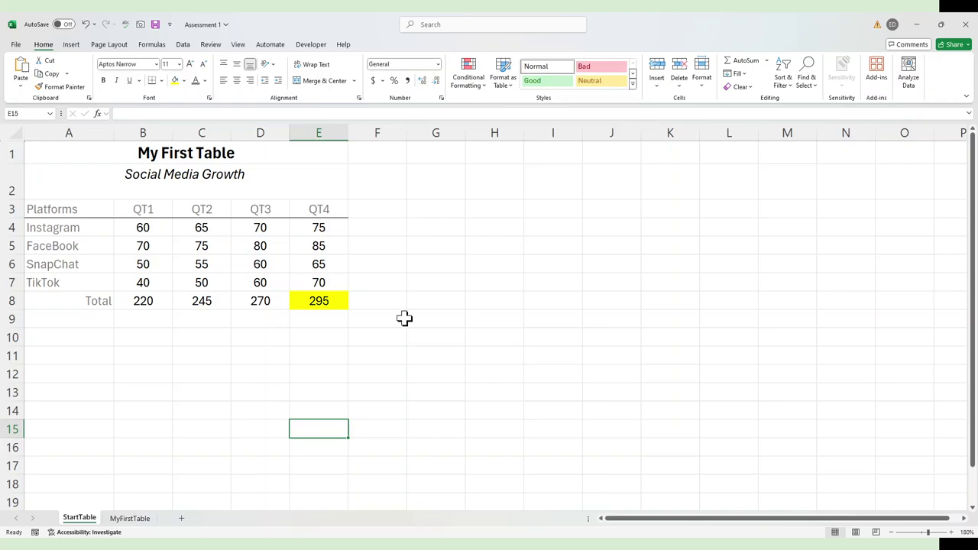
pyautogui.click(326, 304)
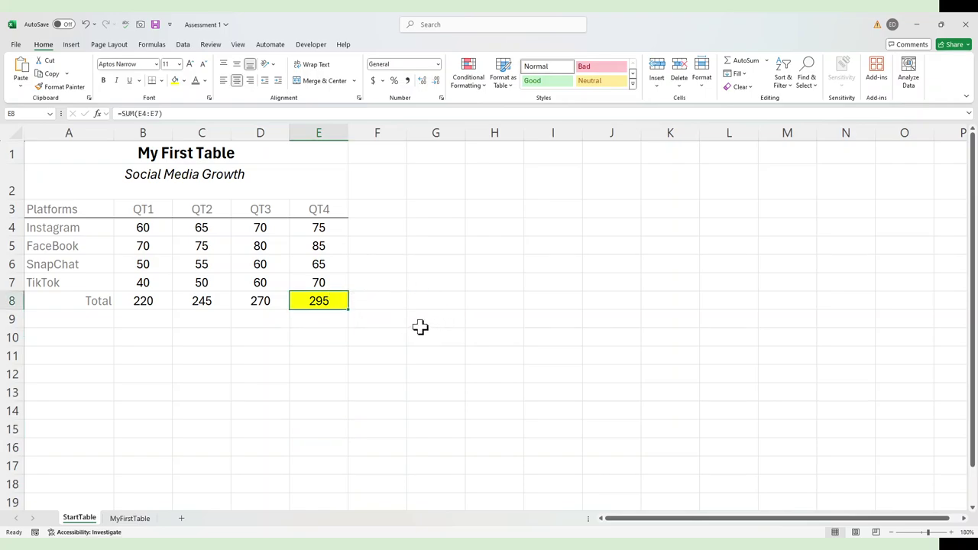